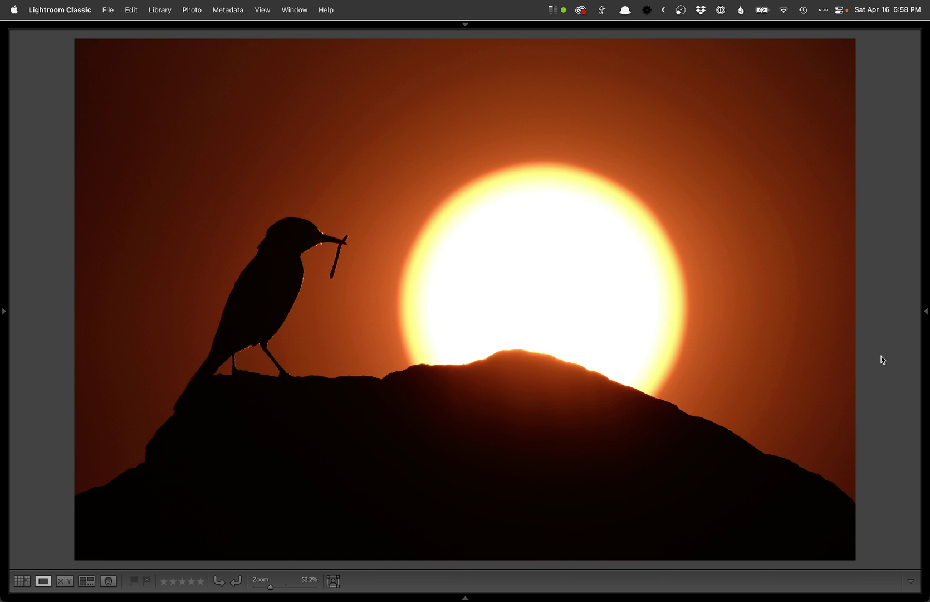
- Switch to Safari, look through the bird photographer's Instagram posts and view the Hooded Merganser photo enlarged
{"action": "key", "text": "super+Tab"}
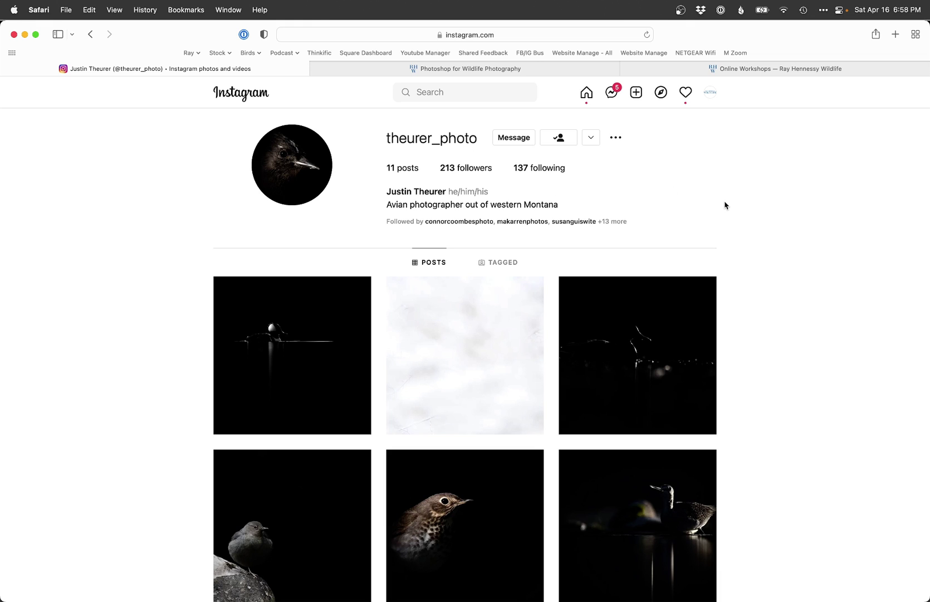
{"action": "scroll", "coordinate": [780, 246], "scroll_direction": "down", "scroll_amount": 3}
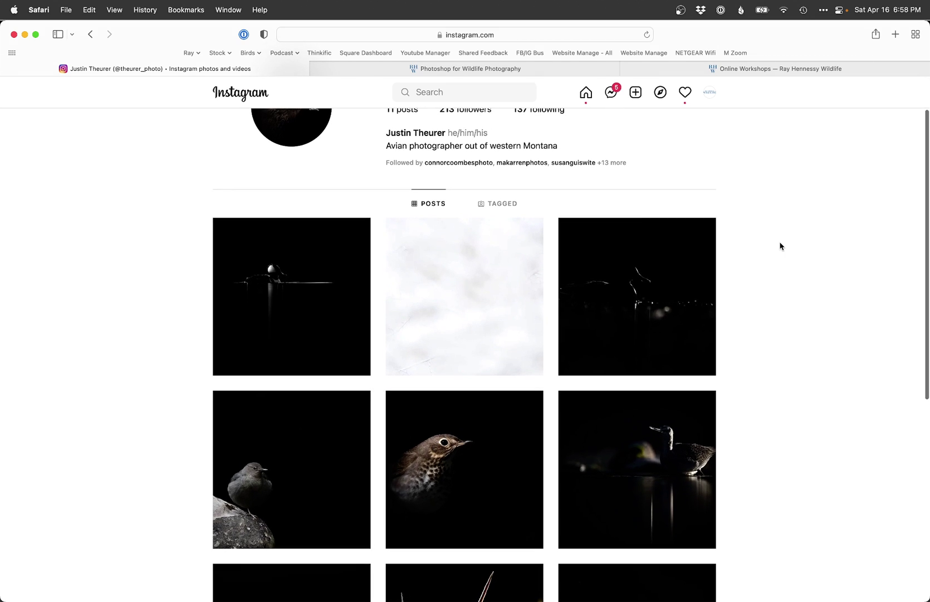
{"action": "scroll", "coordinate": [780, 246], "scroll_direction": "down", "scroll_amount": 6}
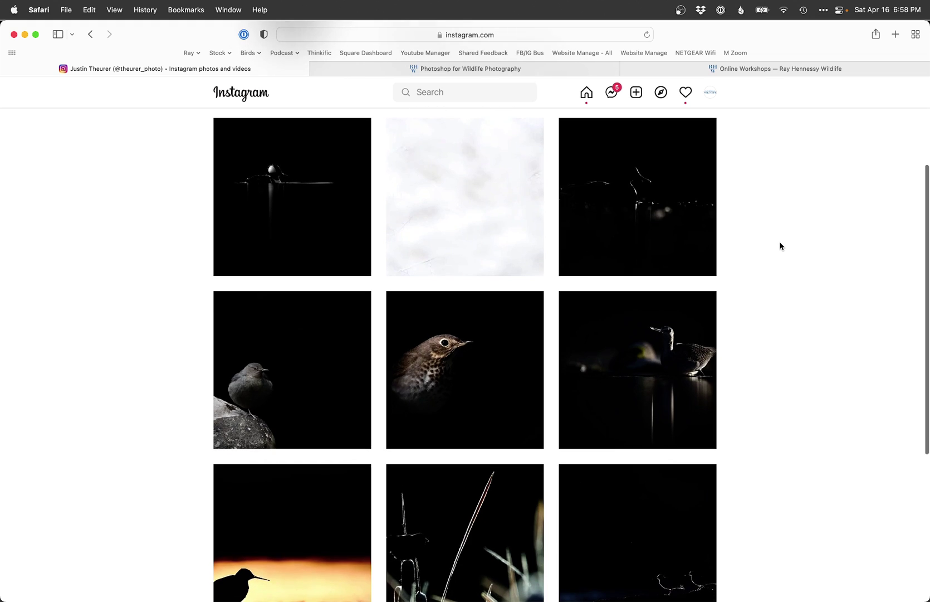
{"action": "scroll", "coordinate": [780, 246], "scroll_direction": "down", "scroll_amount": 6}
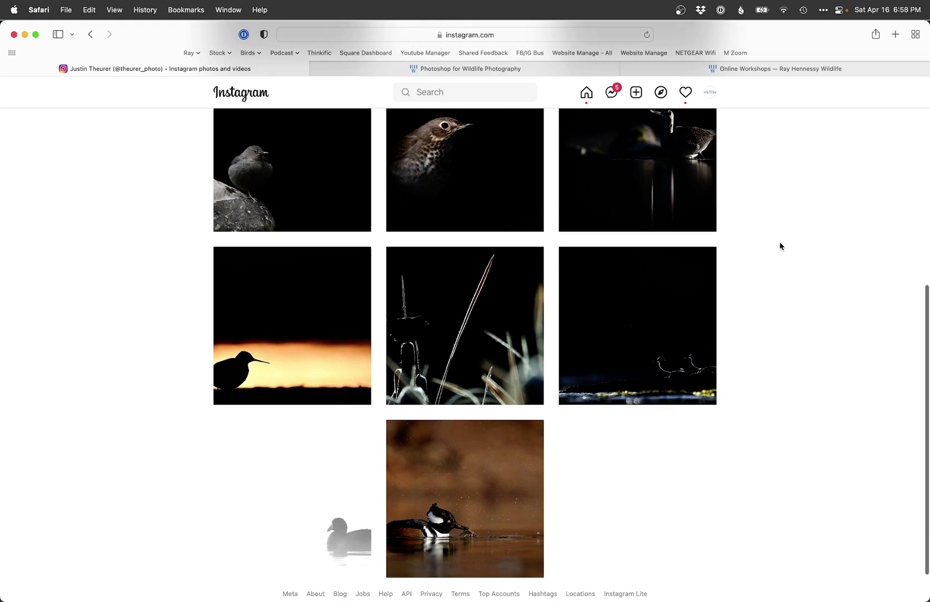
{"action": "scroll", "coordinate": [780, 245], "scroll_direction": "up", "scroll_amount": 1}
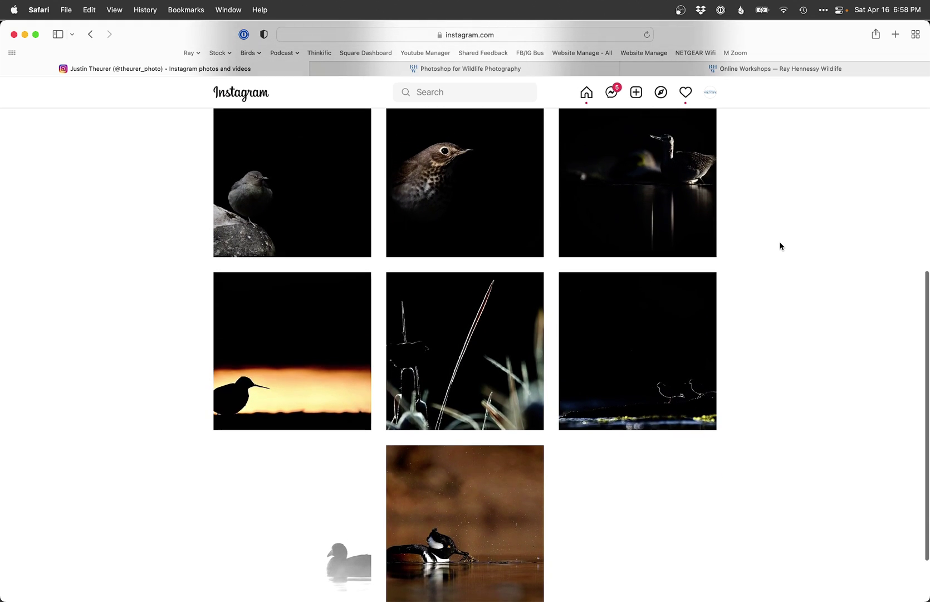
{"action": "left_click", "coordinate": [509, 489]}
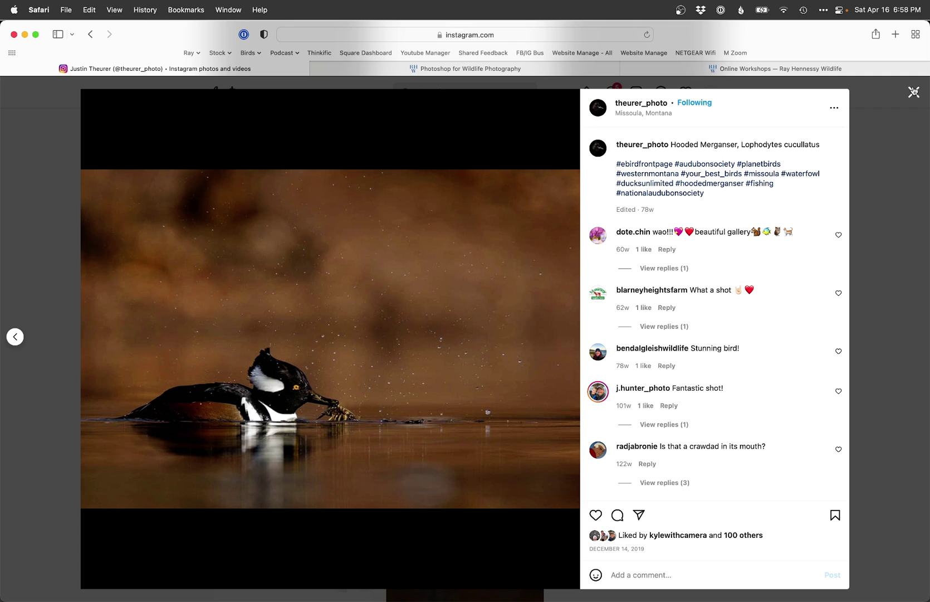
{"action": "left_click", "coordinate": [914, 92]}
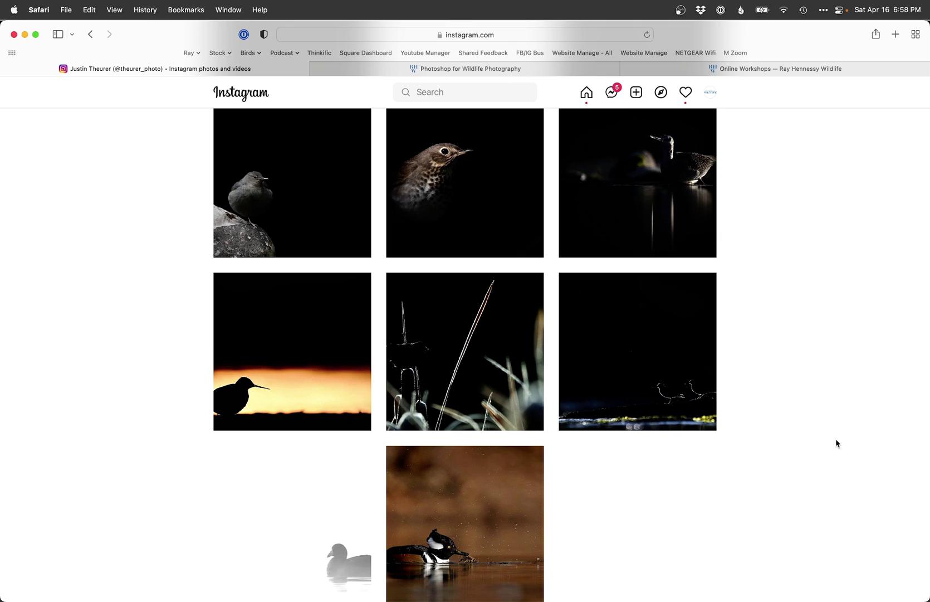
- View the Swainson's Thrush post and the post of the grey bird on a rock, closing each one
{"action": "scroll", "coordinate": [836, 439], "scroll_direction": "up", "scroll_amount": 5}
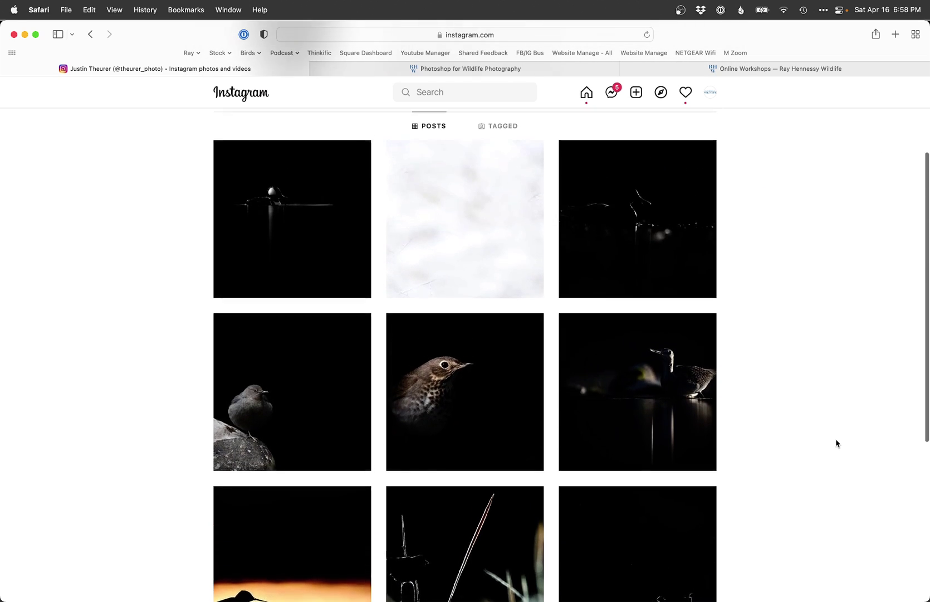
{"action": "scroll", "coordinate": [836, 443], "scroll_direction": "up", "scroll_amount": 2}
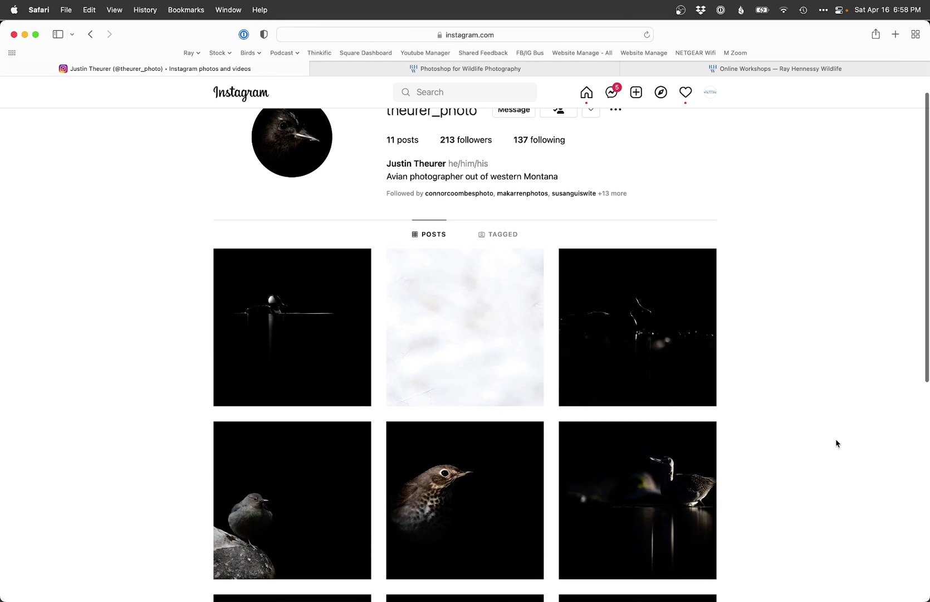
{"action": "left_click", "coordinate": [486, 540]}
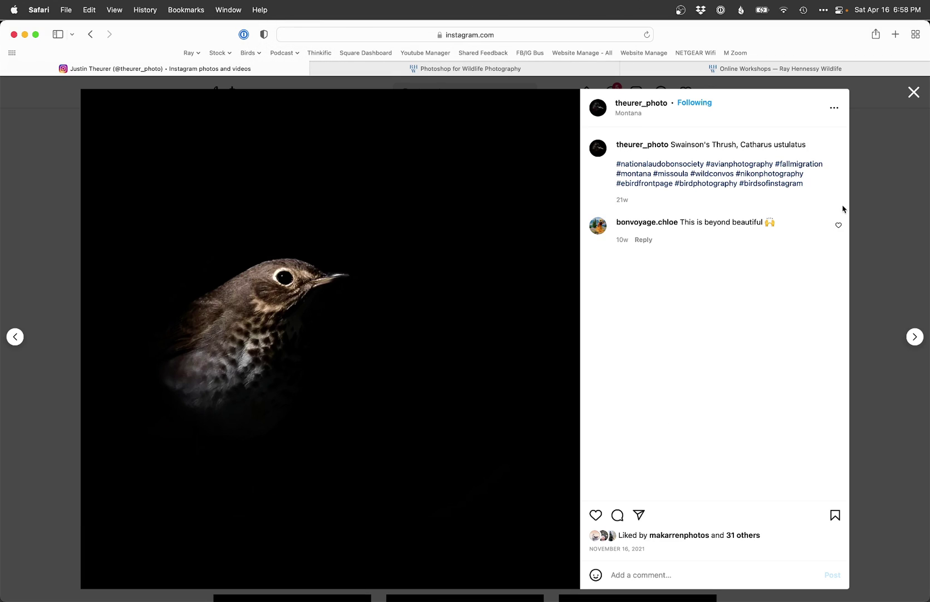
{"action": "left_click", "coordinate": [914, 93]}
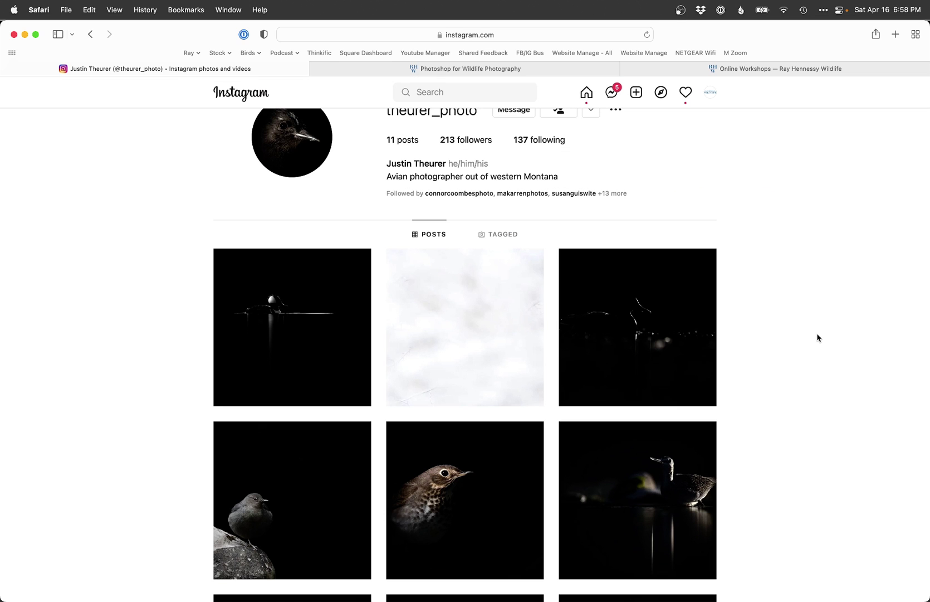
{"action": "left_click", "coordinate": [327, 549]}
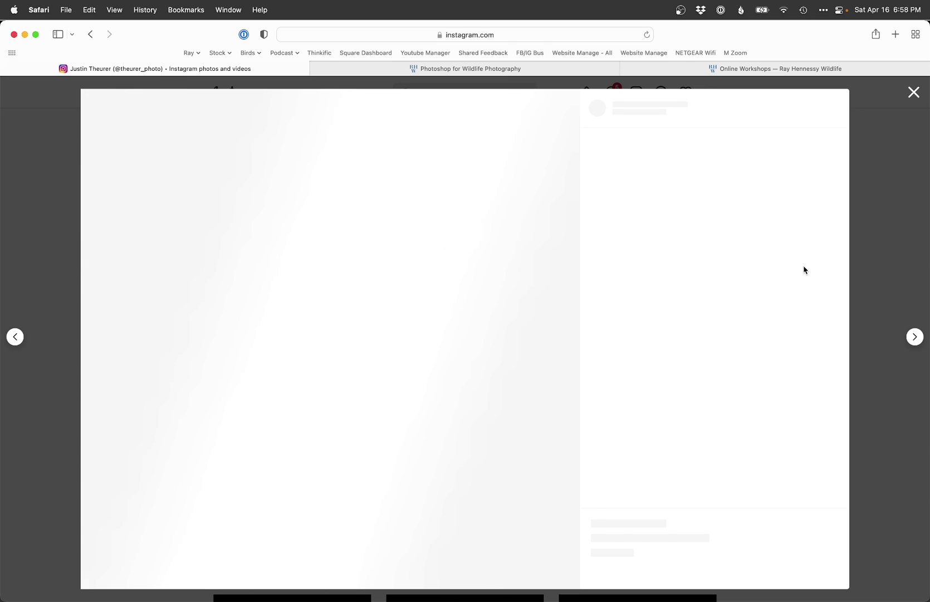
{"action": "left_click", "coordinate": [913, 93]}
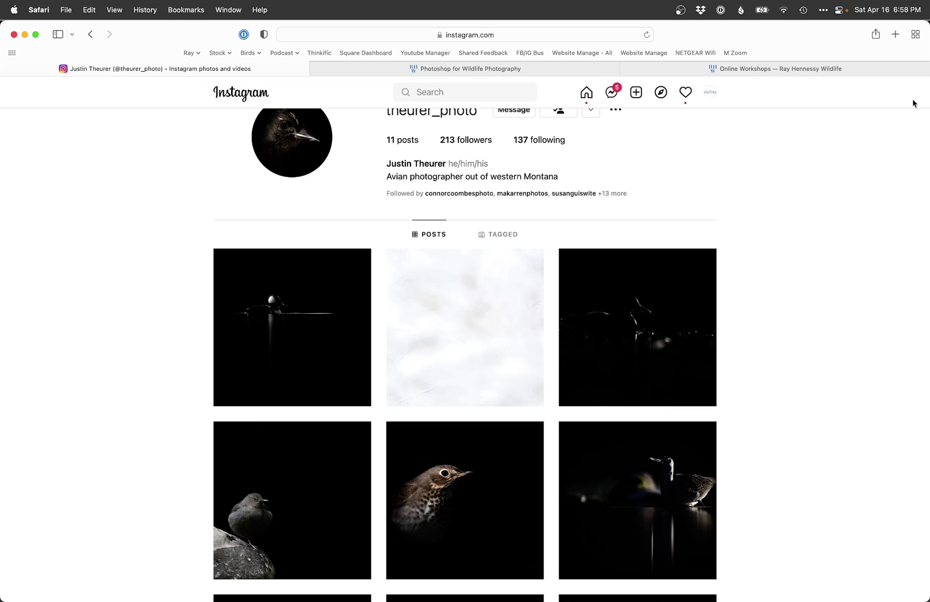
- Switch to Lightroom Classic and open the bird silhouette photo in the Develop module
{"action": "key", "text": "super+Tab"}
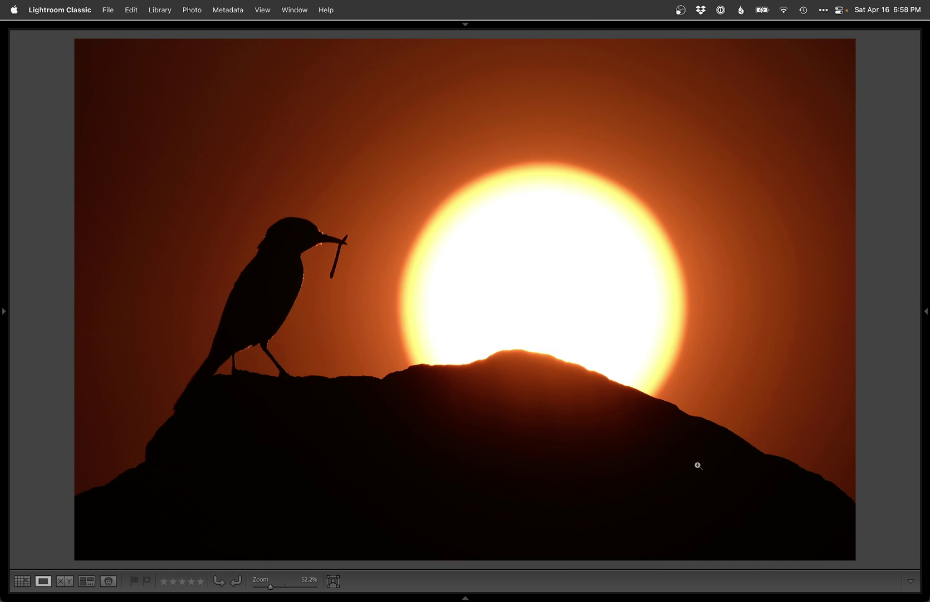
{"action": "key", "text": "d"}
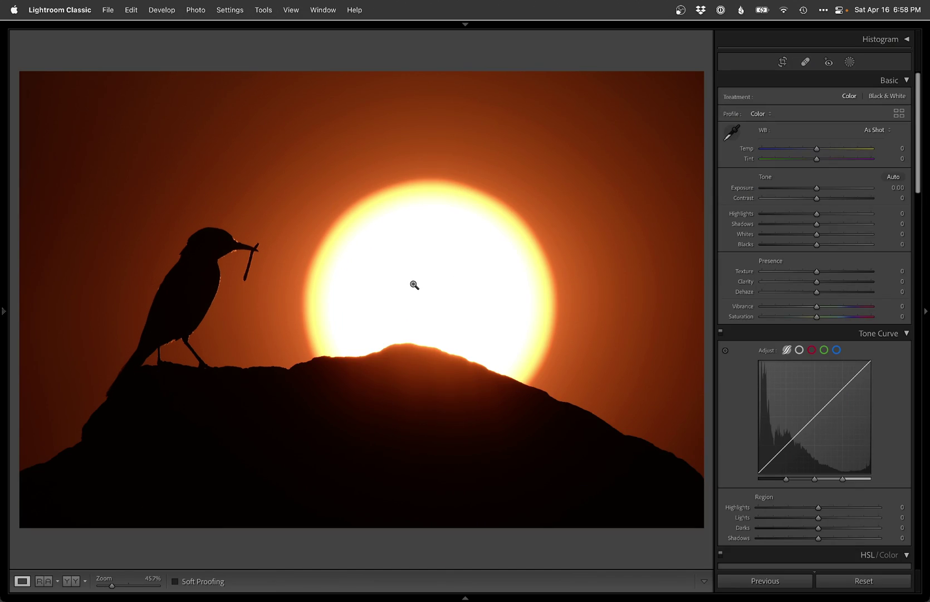
- Try darkening the photo with exposure values of -2.82 and -3.00, undo both, and hide the photo info overlay
{"action": "left_click_drag", "start_coordinate": [797, 188], "coordinate": [786, 188]}
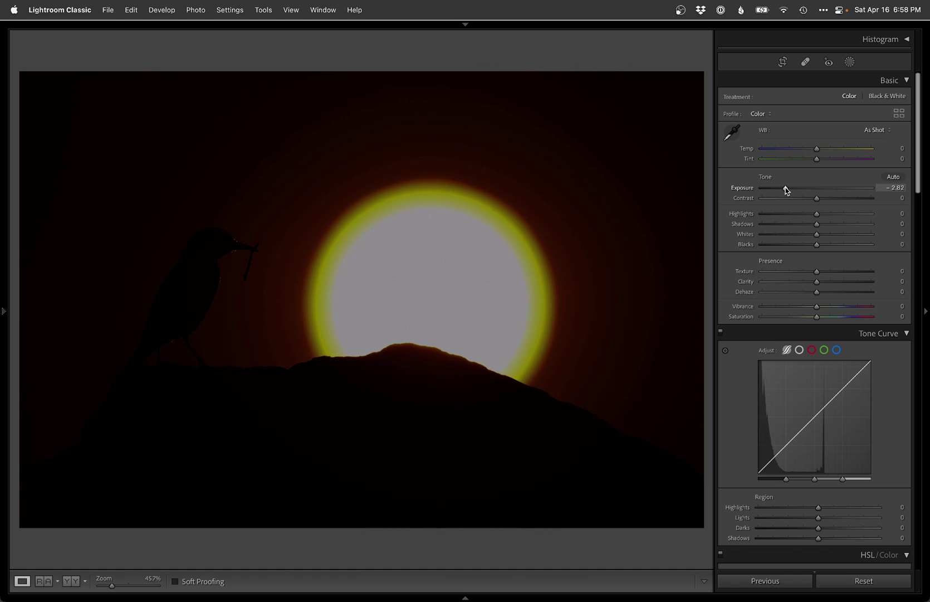
{"action": "key", "text": "super+z"}
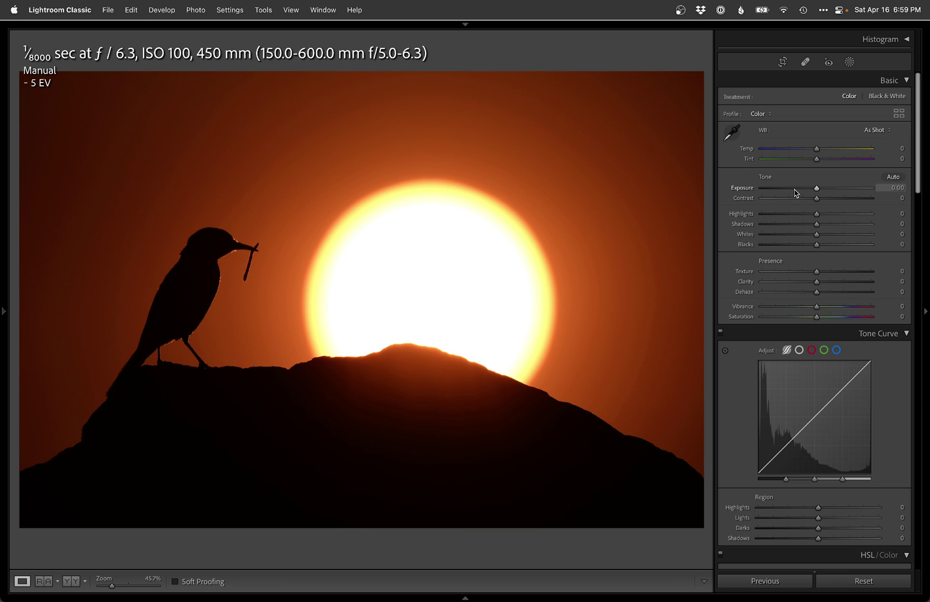
{"action": "left_click_drag", "start_coordinate": [788, 188], "coordinate": [783, 188]}
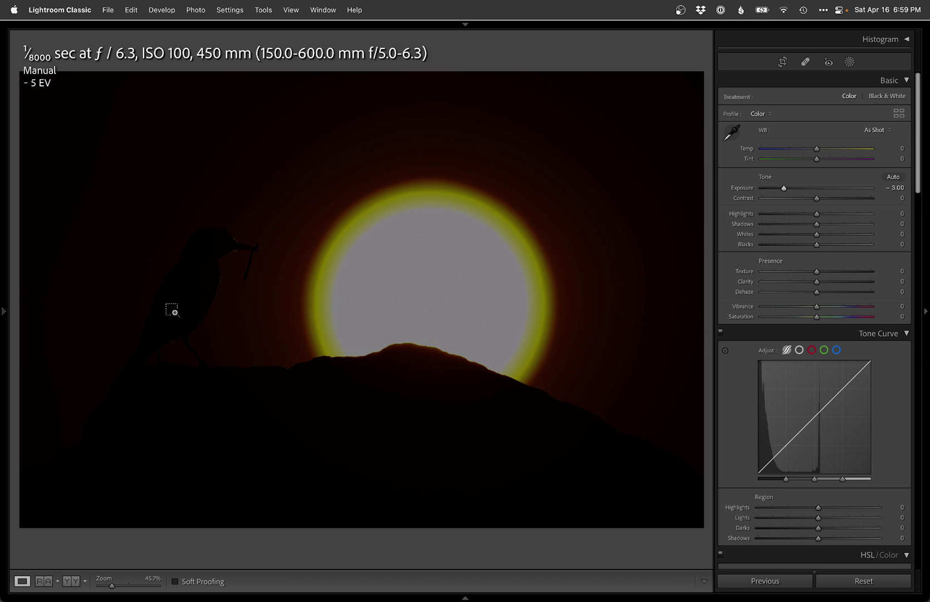
{"action": "key", "text": "super+z"}
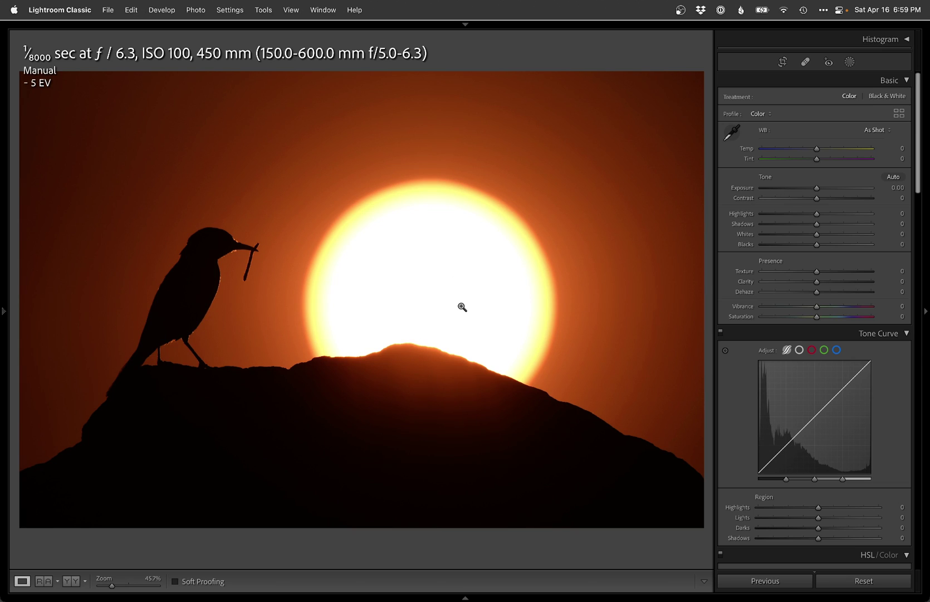
{"action": "key", "text": "i"}
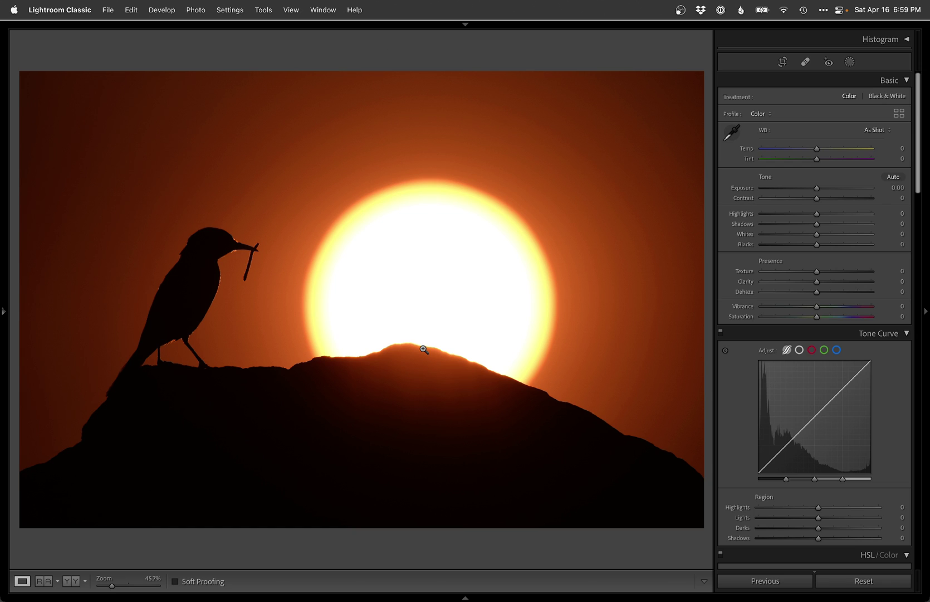
- Try tone adjustments on the photo with exposure at -0.30, shadows at +40 and blacks at -50
{"action": "key", "text": "minus"}
{"action": "key", "text": "minus"}
{"action": "key", "text": "minus"}
{"action": "key", "text": "equal"}
{"action": "key", "text": "equal"}
{"action": "key", "text": "equal"}
{"action": "key", "text": "equal"}
{"action": "key", "text": "equal"}
{"action": "key", "text": "equal"}
{"action": "key", "text": "equal"}
{"action": "key", "text": "equal"}
{"action": "key", "text": "period"}
{"action": "key", "text": "period"}
{"action": "key", "text": "minus"}
{"action": "key", "text": "minus"}
{"action": "key", "text": "minus"}
{"action": "key", "text": "minus"}
{"action": "key", "text": "minus"}
{"action": "key", "text": "minus"}
{"action": "key", "text": "minus"}
{"action": "key", "text": "minus"}
{"action": "key", "text": "minus"}
{"action": "key", "text": "minus"}
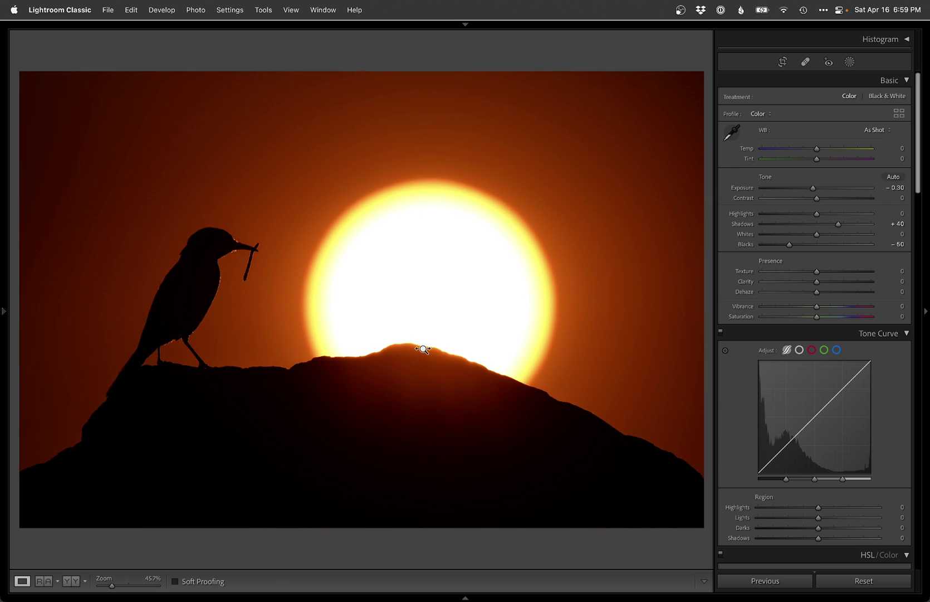
- Undo the tone adjustments and open the bird silhouette photo for editing in Photoshop
{"action": "mouse_move", "coordinate": [3, 295]}
{"action": "left_click", "coordinate": [91, 248]}
{"action": "key", "text": "super+z"}
{"action": "key", "text": "super+shift+z"}
{"action": "key", "text": "super+z"}
{"action": "key", "text": "super+e"}
{"action": "key", "text": "Return"}
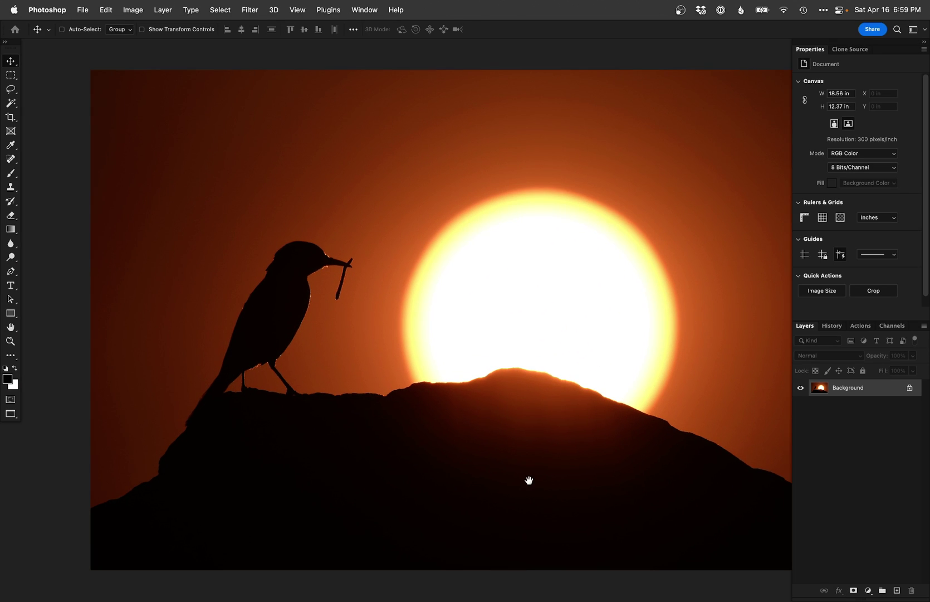
{"action": "left_click_drag", "start_coordinate": [529, 480], "coordinate": [464, 476]}
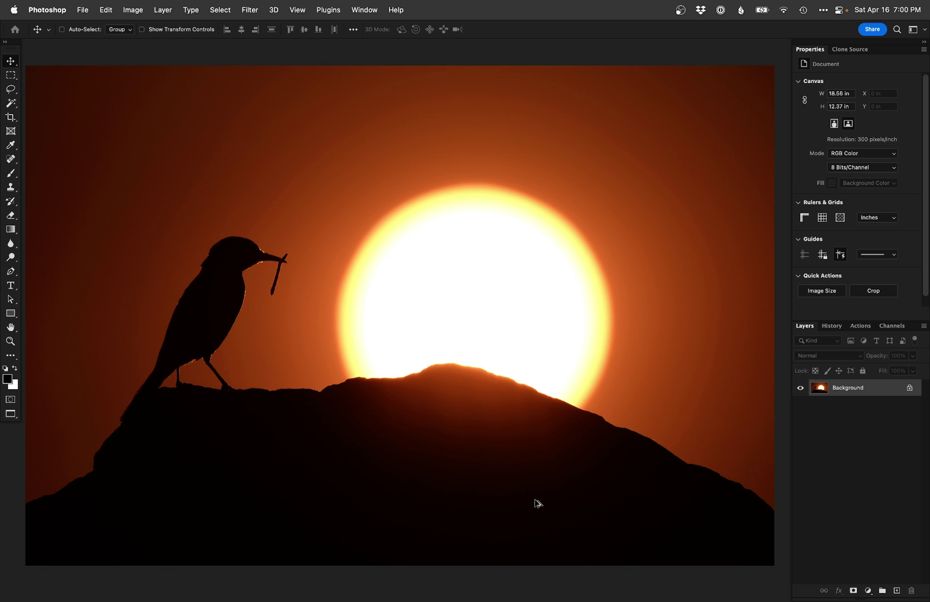
- Switch to Safari and read through the curriculum and pricing of the Photoshop for Wildlife Photography course page
{"action": "key", "text": "super+Tab"}
{"action": "left_click", "coordinate": [497, 75]}
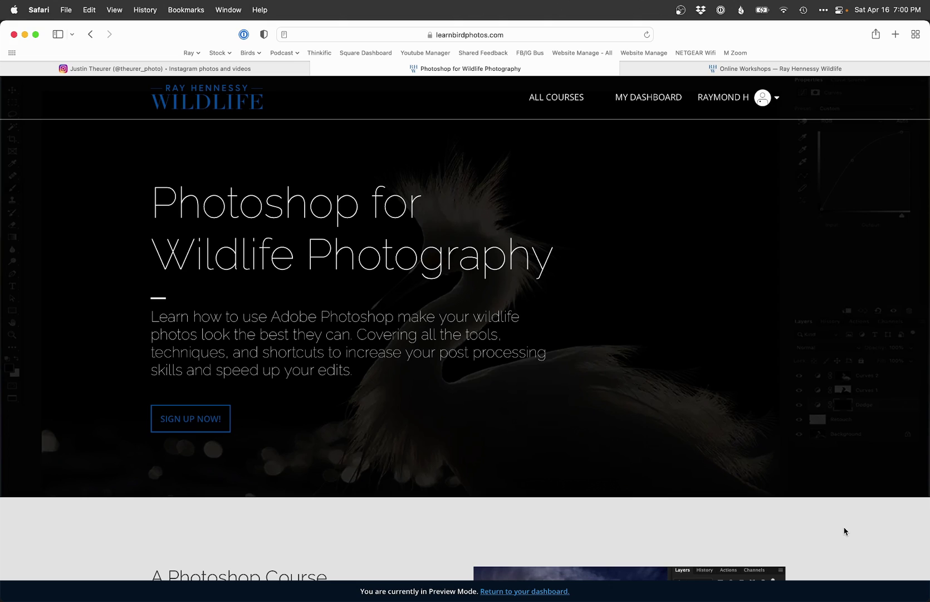
{"action": "scroll", "coordinate": [845, 531], "scroll_direction": "down", "scroll_amount": 20}
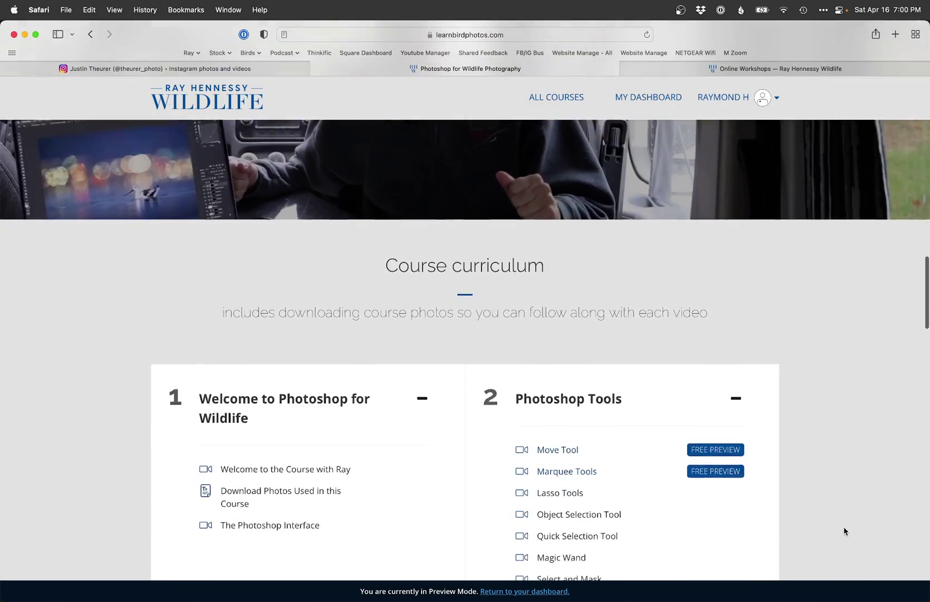
{"action": "scroll", "coordinate": [845, 531], "scroll_direction": "down", "scroll_amount": 5}
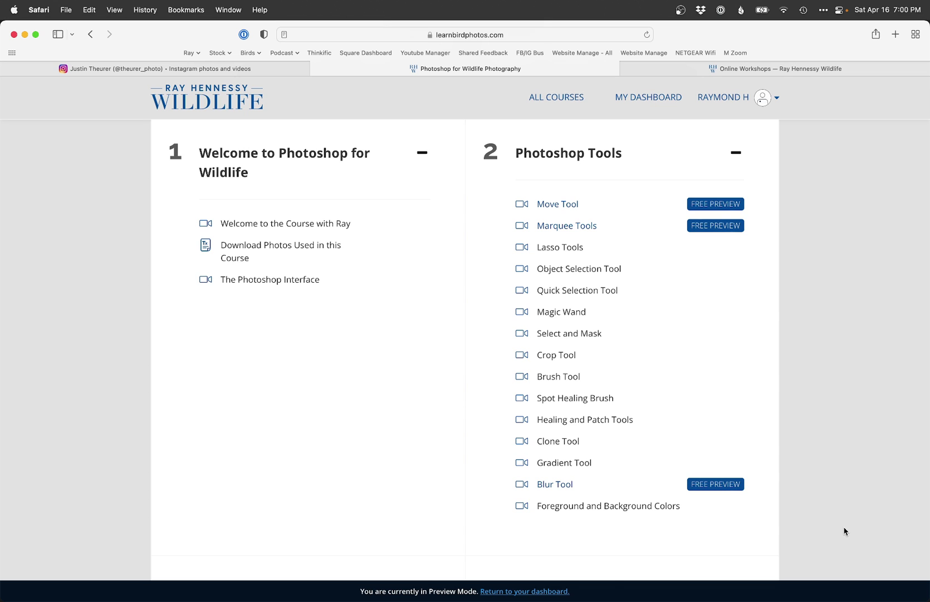
{"action": "scroll", "coordinate": [845, 531], "scroll_direction": "down", "scroll_amount": 5}
{"action": "scroll", "coordinate": [830, 429], "scroll_direction": "down", "scroll_amount": 18}
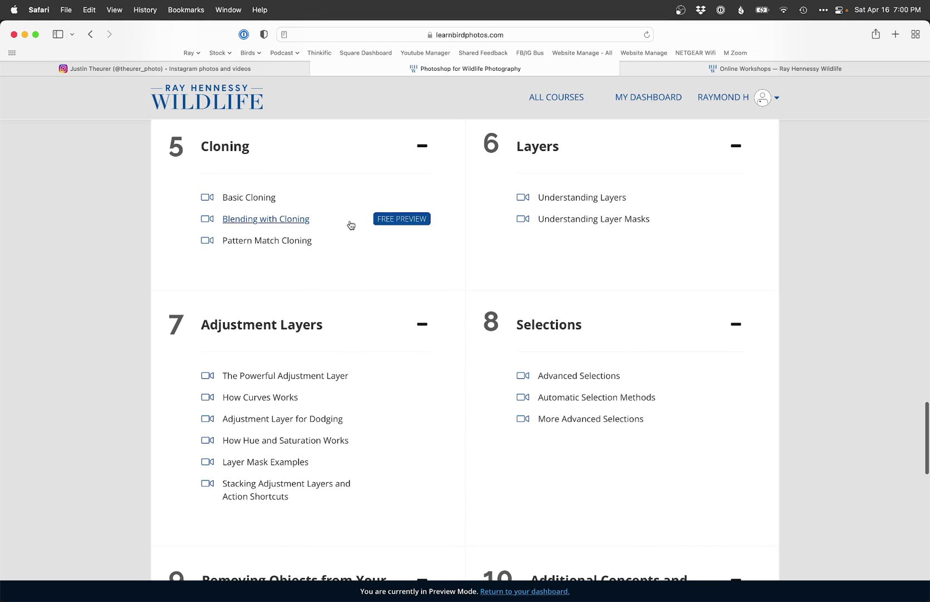
{"action": "scroll", "coordinate": [810, 351], "scroll_direction": "down", "scroll_amount": 11}
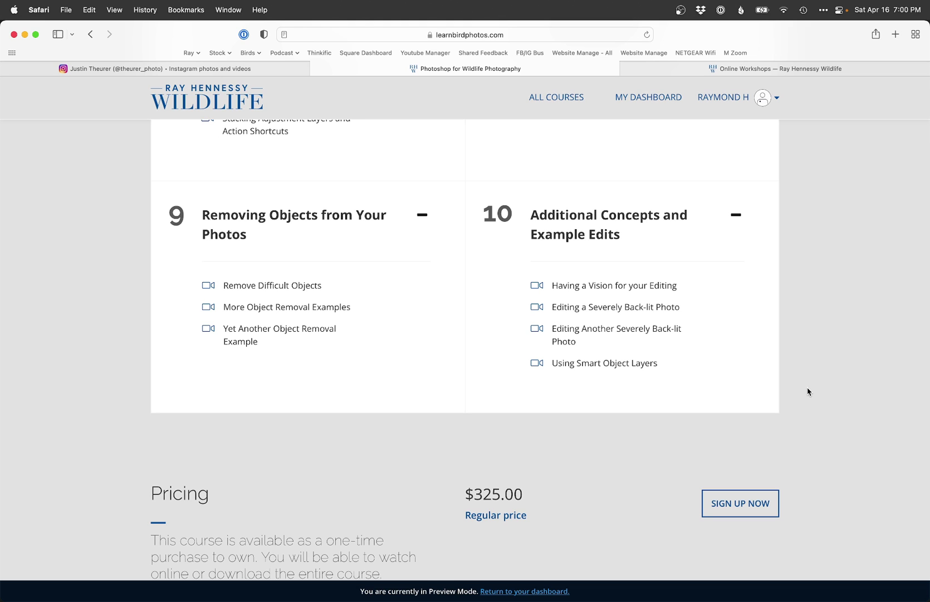
{"action": "scroll", "coordinate": [808, 390], "scroll_direction": "up", "scroll_amount": 20}
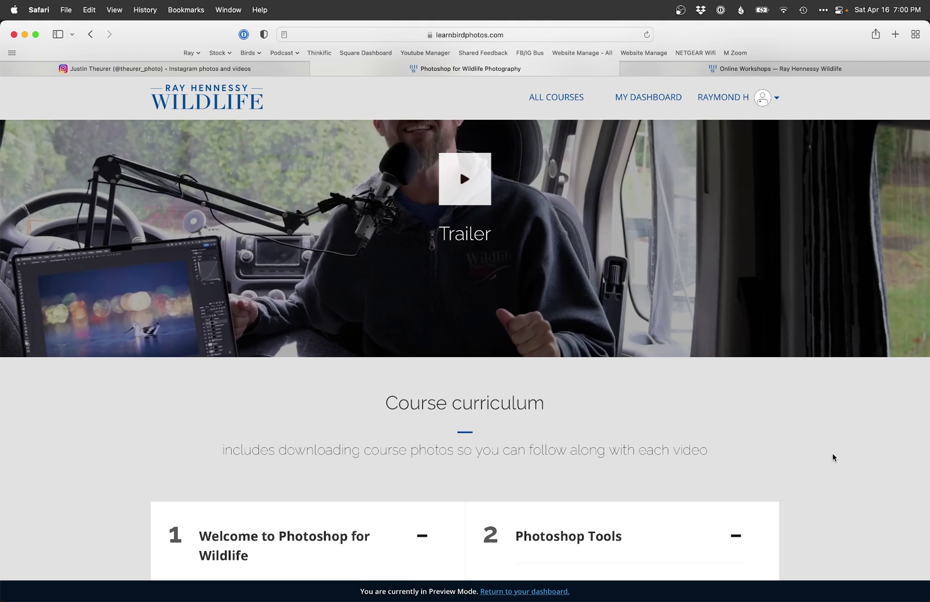
{"action": "scroll", "coordinate": [833, 456], "scroll_direction": "up", "scroll_amount": 10}
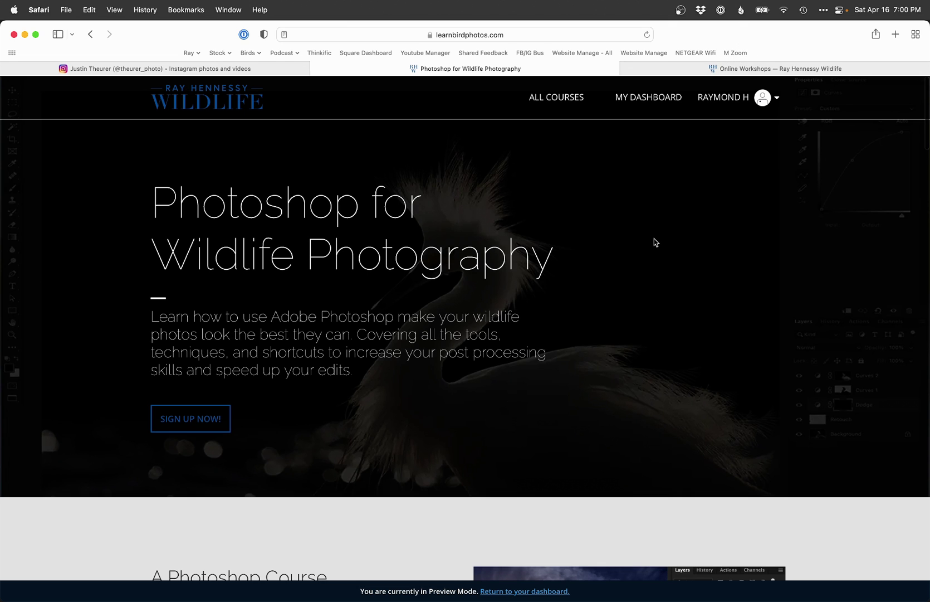
- Switch back to Photoshop and add a brightening Curves adjustment layer named Dodge with a black mask
{"action": "key", "text": "super+Tab"}
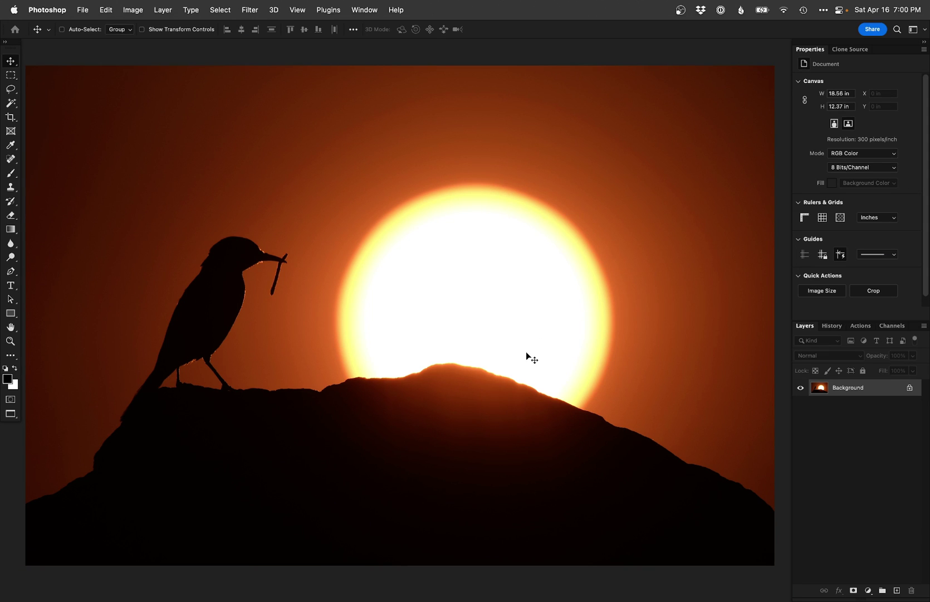
{"action": "key", "text": "super+equal"}
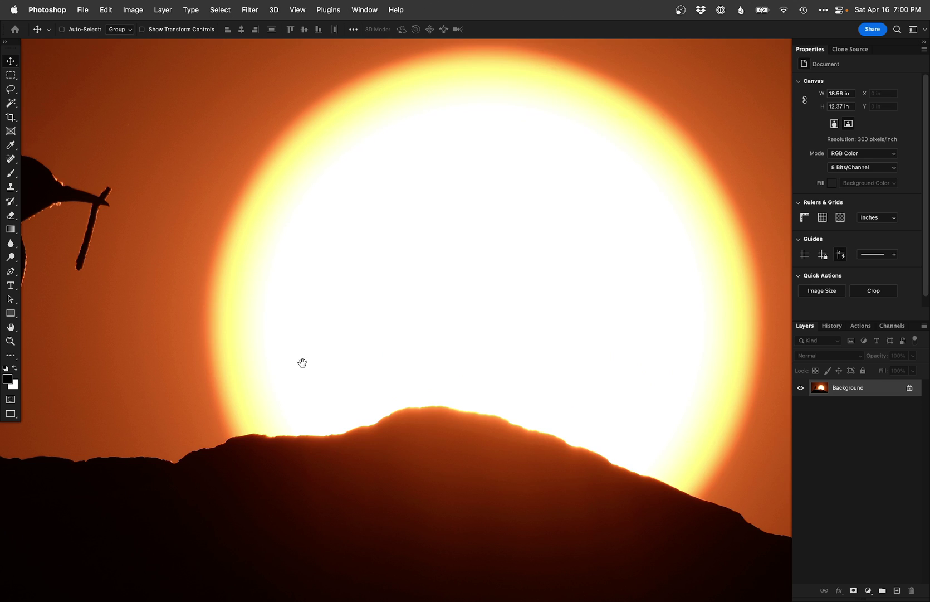
{"action": "left_click_drag", "start_coordinate": [302, 361], "coordinate": [607, 375]}
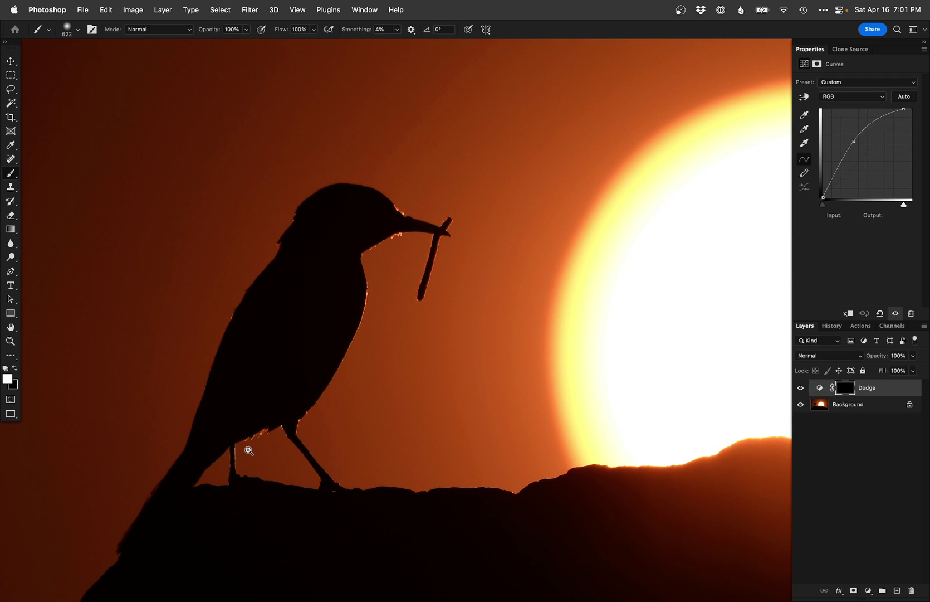
- Try selecting the bird on the Background layer with Select Subject and check the selection's outline
{"action": "key", "text": "super+equal"}
{"action": "key", "text": "super+equal"}
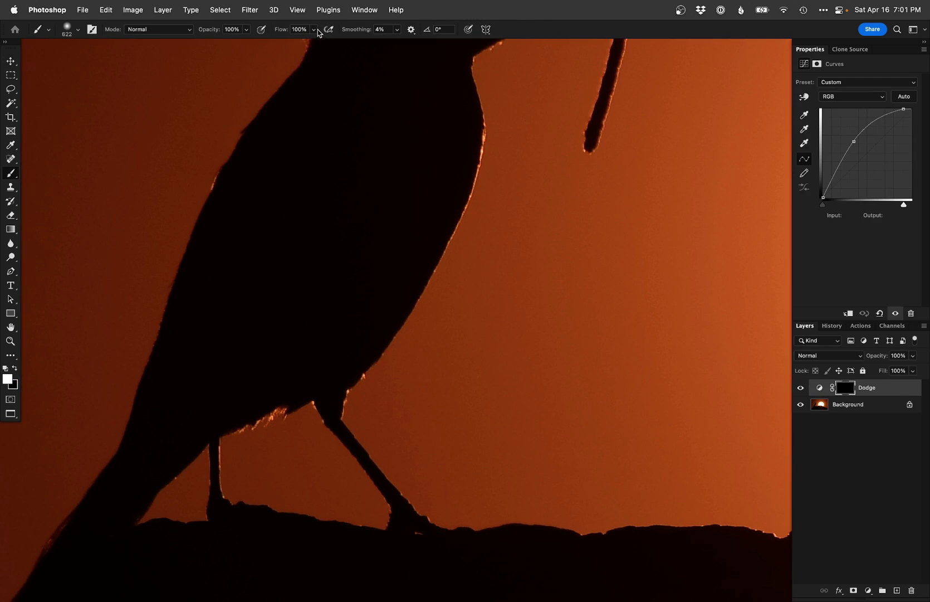
{"action": "left_click", "coordinate": [852, 405]}
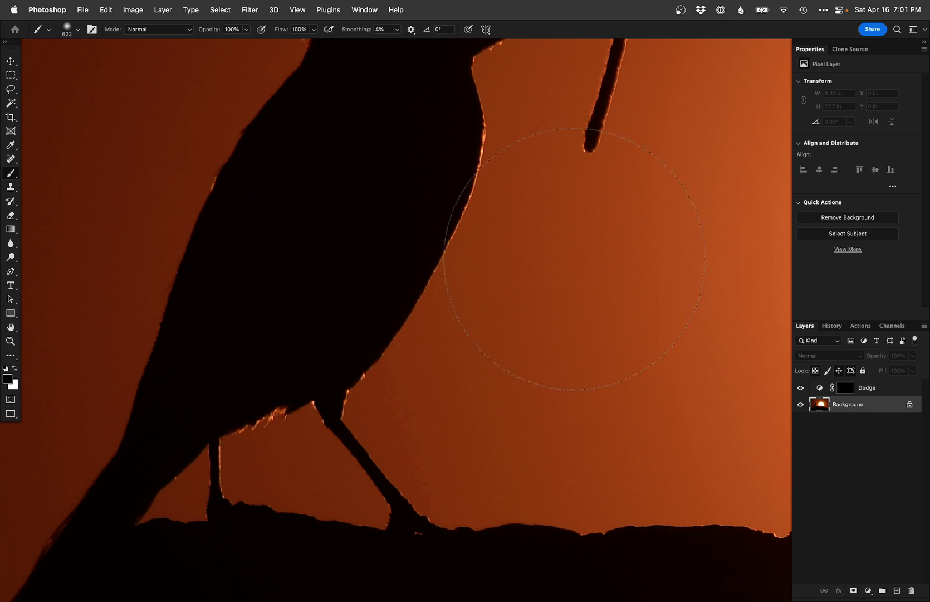
{"action": "left_click", "coordinate": [220, 9]}
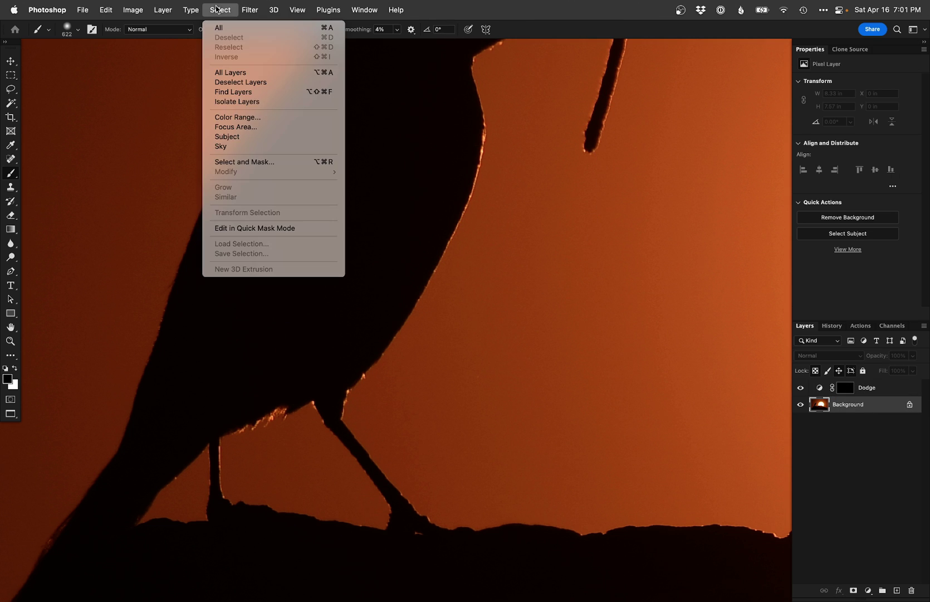
{"action": "left_click", "coordinate": [240, 138]}
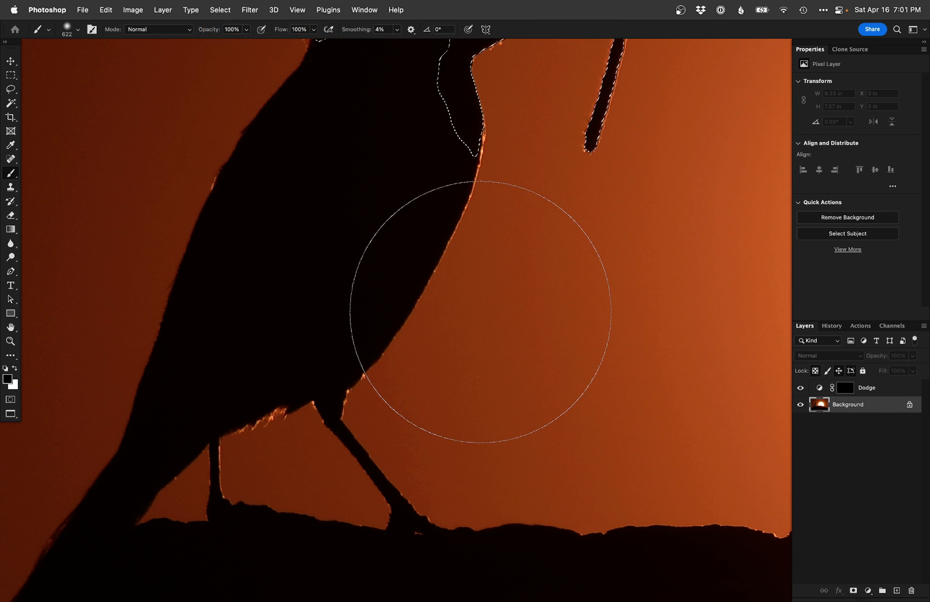
{"action": "key", "text": "super+minus"}
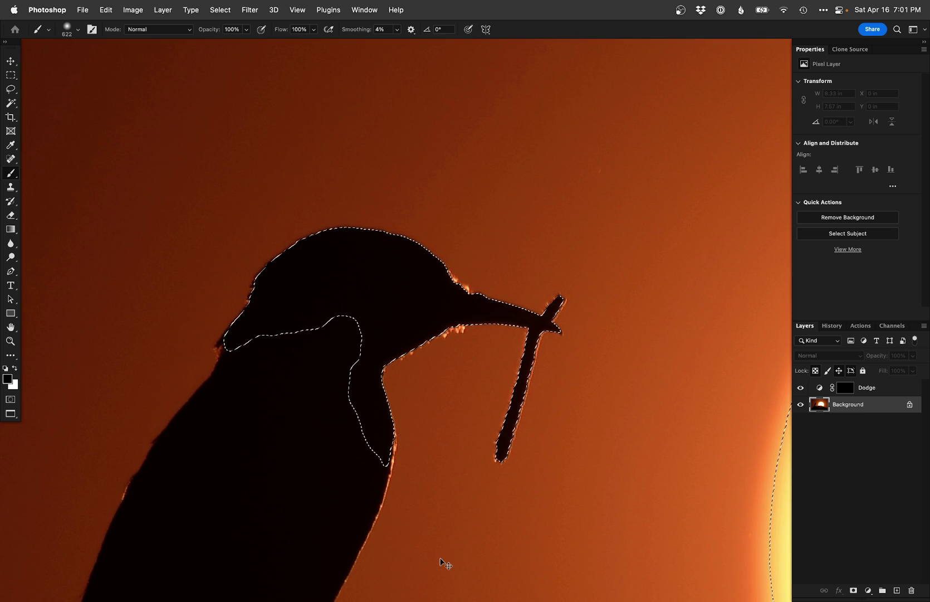
{"action": "key", "text": "super+minus"}
{"action": "key", "text": "super+minus"}
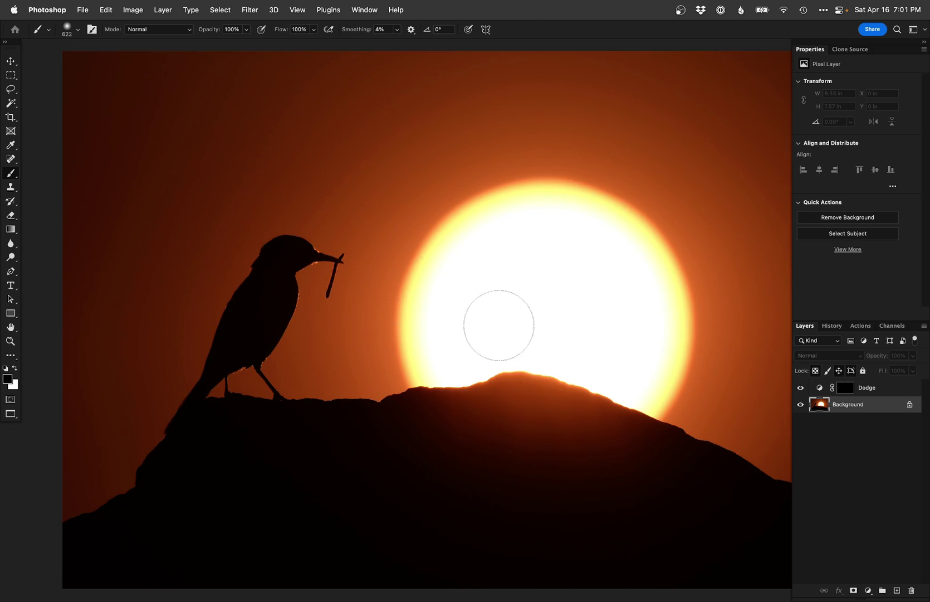
- Select the whole bird and its twig on the Background layer with the Object Selection tool
{"action": "left_click", "coordinate": [12, 103]}
{"action": "right_click", "coordinate": [12, 103]}
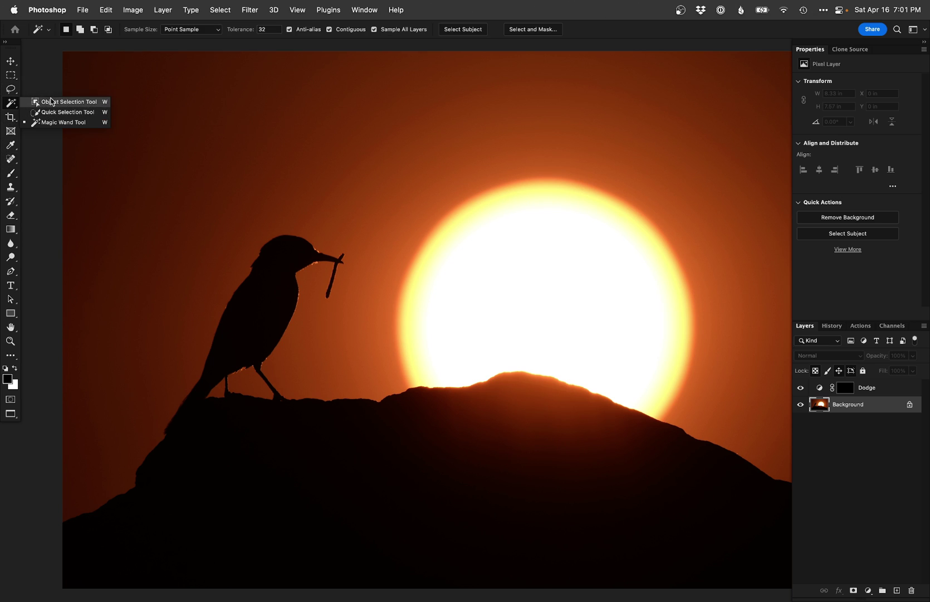
{"action": "left_click", "coordinate": [53, 102]}
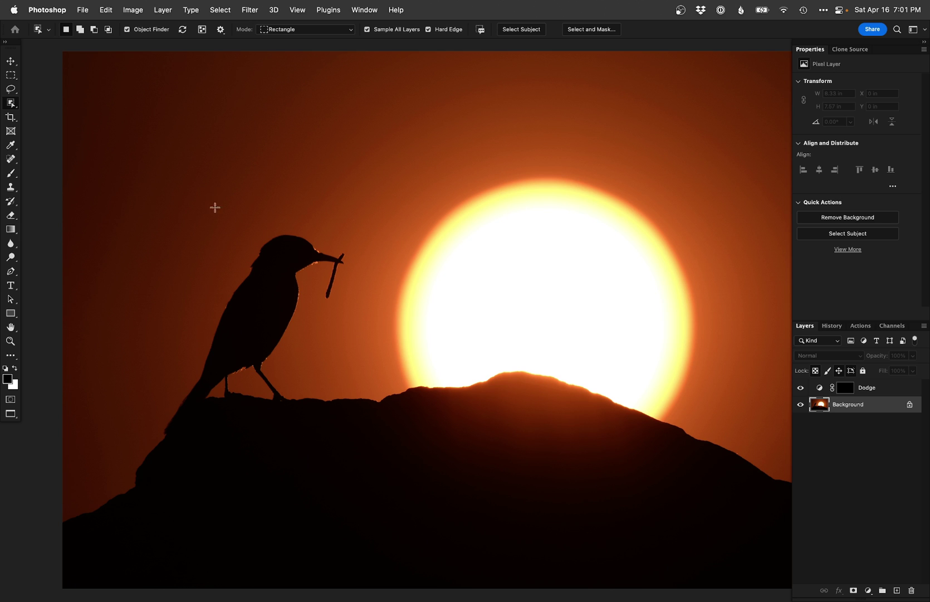
{"action": "left_click", "coordinate": [267, 308]}
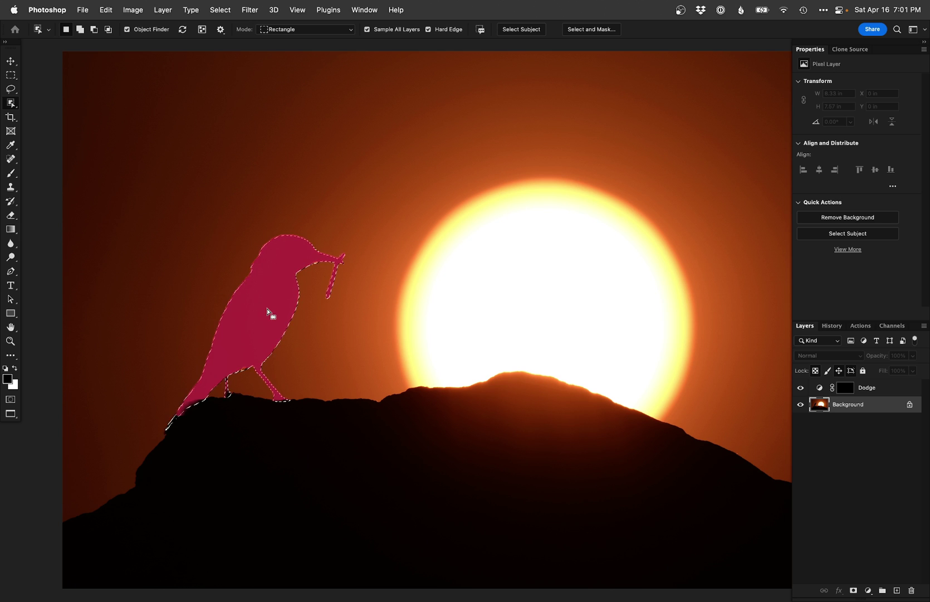
- Paint white on the Dodge mask with a small soft brush to brighten the backlit feathers along the bird's lower belly
{"action": "left_click", "coordinate": [845, 388]}
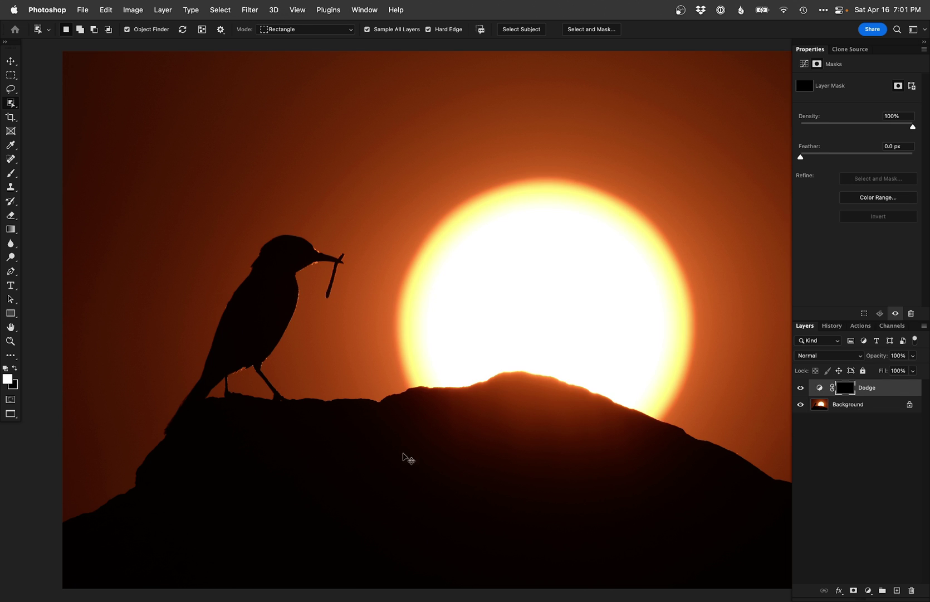
{"action": "scroll", "coordinate": [362, 410], "scroll_direction": "up", "scroll_amount": 3}
{"action": "scroll", "coordinate": [499, 384], "scroll_direction": "up", "scroll_amount": 3}
{"action": "scroll", "coordinate": [499, 384], "scroll_direction": "left", "scroll_amount": 2}
{"action": "key", "text": "b"}
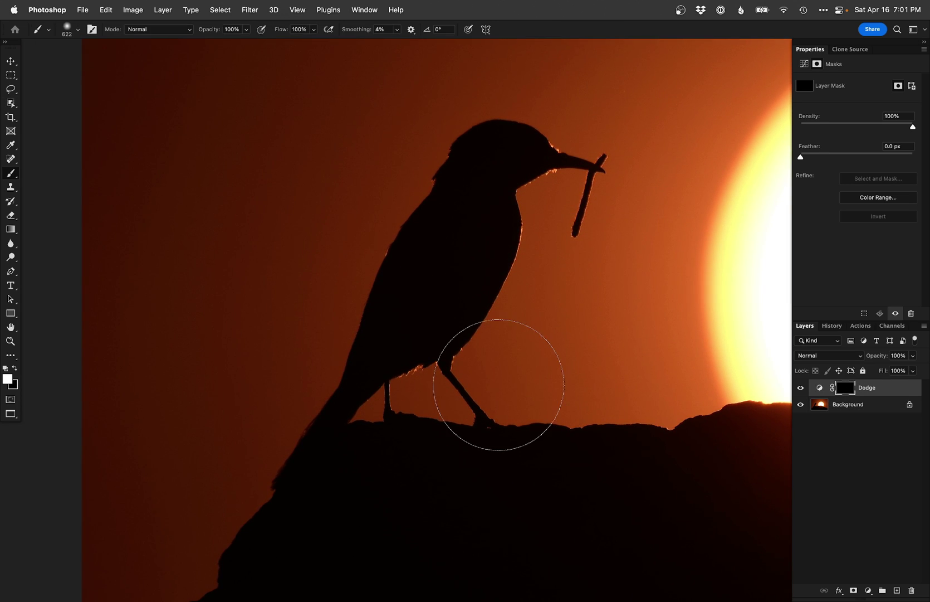
{"action": "key", "text": "bracketleft"}
{"action": "key", "text": "bracketleft"}
{"action": "scroll", "coordinate": [405, 376], "scroll_direction": "up", "scroll_amount": 2}
{"action": "left_click_drag", "start_coordinate": [437, 354], "coordinate": [399, 372]}
{"action": "right_click", "coordinate": [423, 380]}
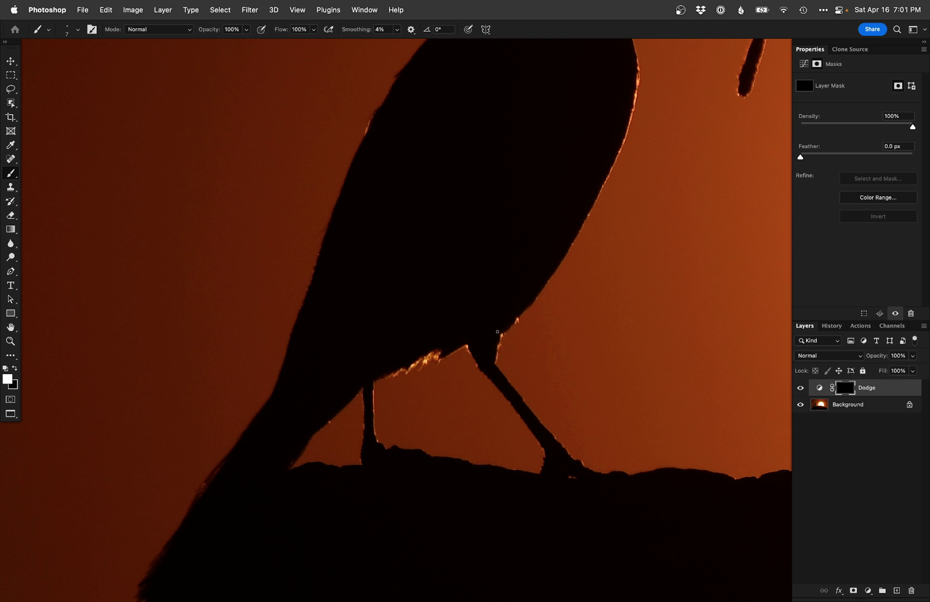
- Brighten the rim light along the bird's breast by painting white on the Dodge mask with the 7 px brush
{"action": "left_click_drag", "start_coordinate": [531, 303], "coordinate": [517, 319]}
{"action": "left_click_drag", "start_coordinate": [554, 274], "coordinate": [475, 369]}
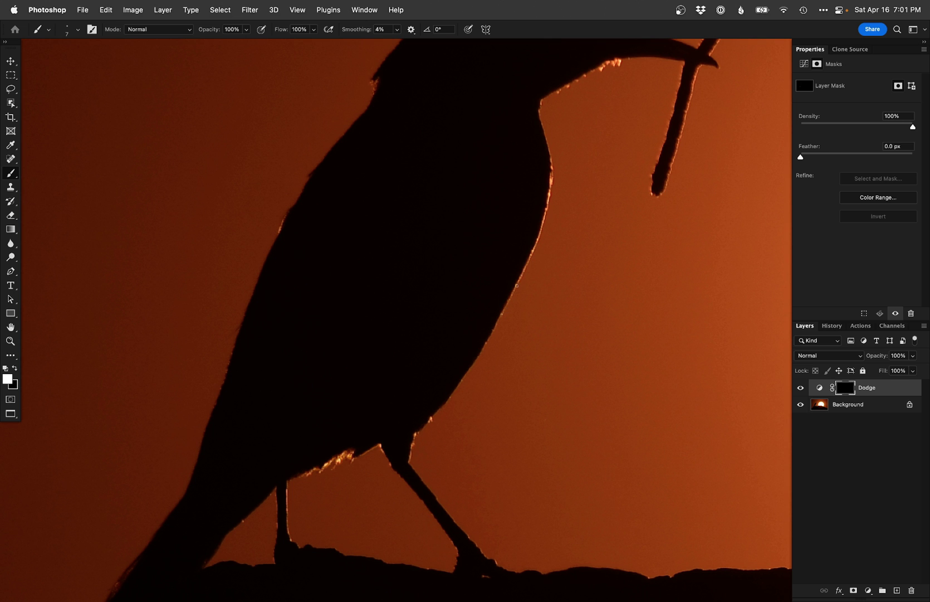
{"action": "left_click_drag", "start_coordinate": [549, 208], "coordinate": [489, 323]}
{"action": "mouse_move", "coordinate": [494, 285]}
{"action": "left_mouse_down"}
{"action": "mouse_move", "coordinate": [519, 180]}
{"action": "mouse_move", "coordinate": [463, 318]}
{"action": "left_mouse_up"}
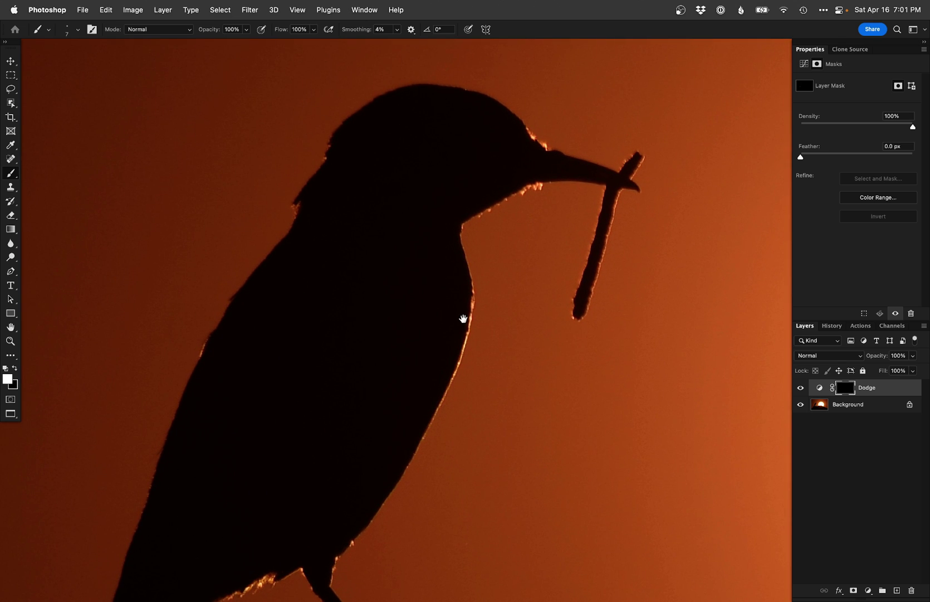
- Paint thin highlights along the throat, beak and crown on the Dodge mask with a soft 3 px brush
{"action": "right_click", "coordinate": [475, 291]}
{"action": "left_click", "coordinate": [519, 384]}
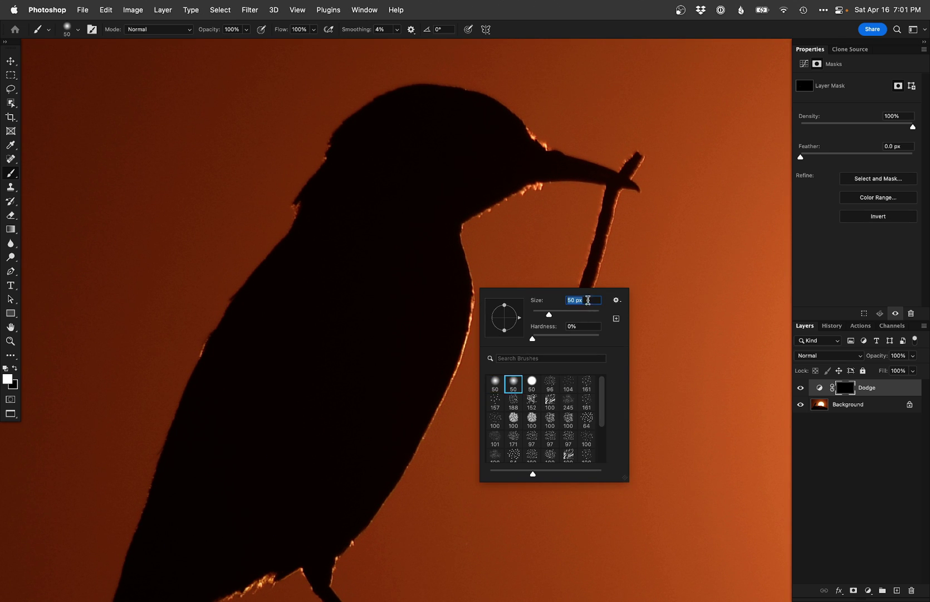
{"action": "type", "text": "2"}
{"action": "key", "text": "Return"}
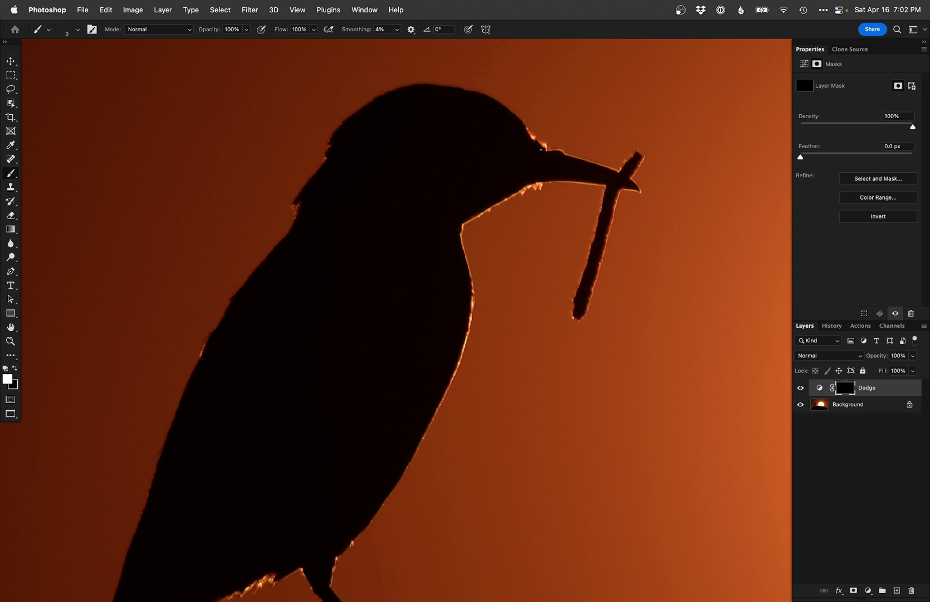
{"action": "key", "text": "x"}
{"action": "key", "text": "x"}
- Choose a soft round brush, try the Blur tool on the Dodge mask, and return to a large brush with black
{"action": "right_click", "coordinate": [418, 143]}
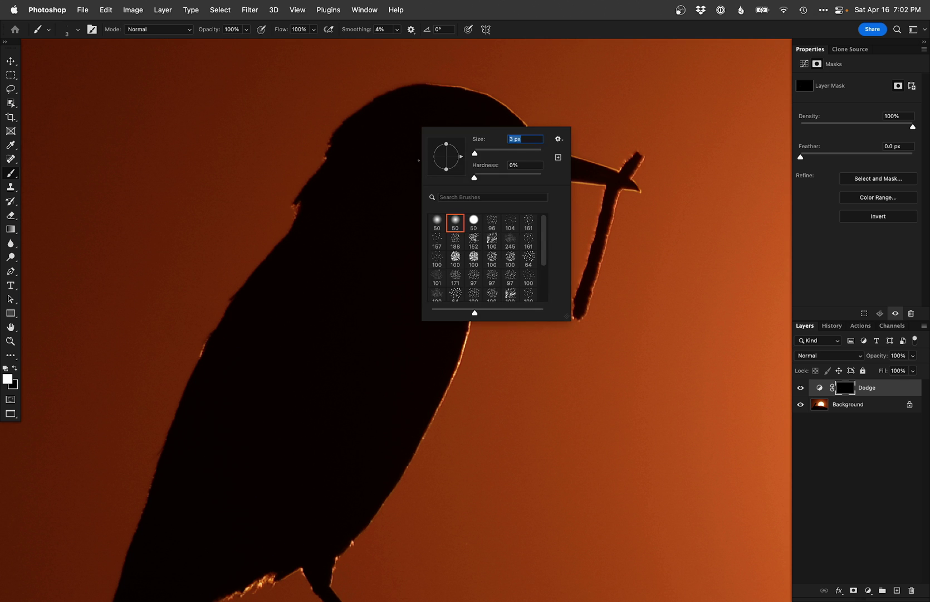
{"action": "double_click", "coordinate": [435, 225]}
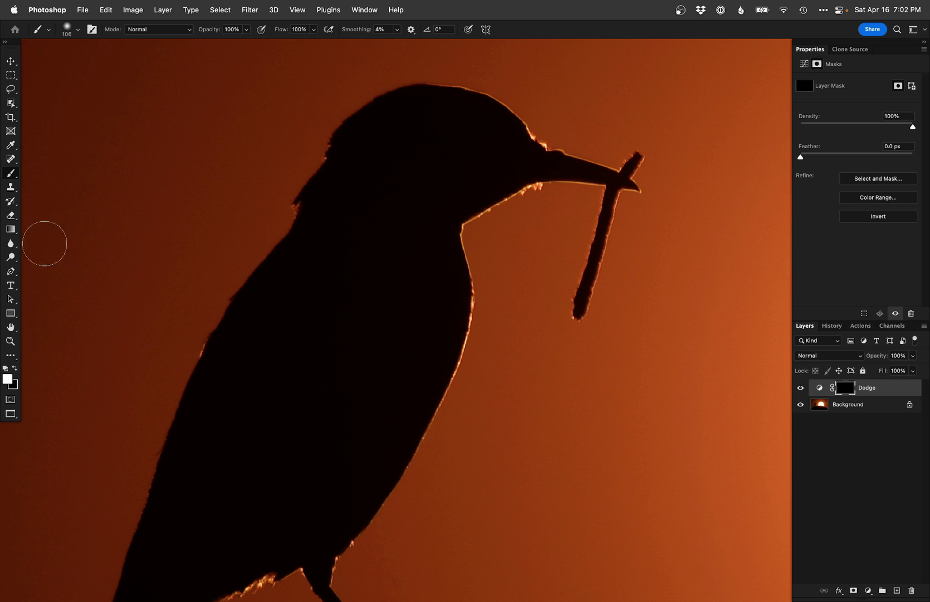
{"action": "left_click", "coordinate": [11, 244]}
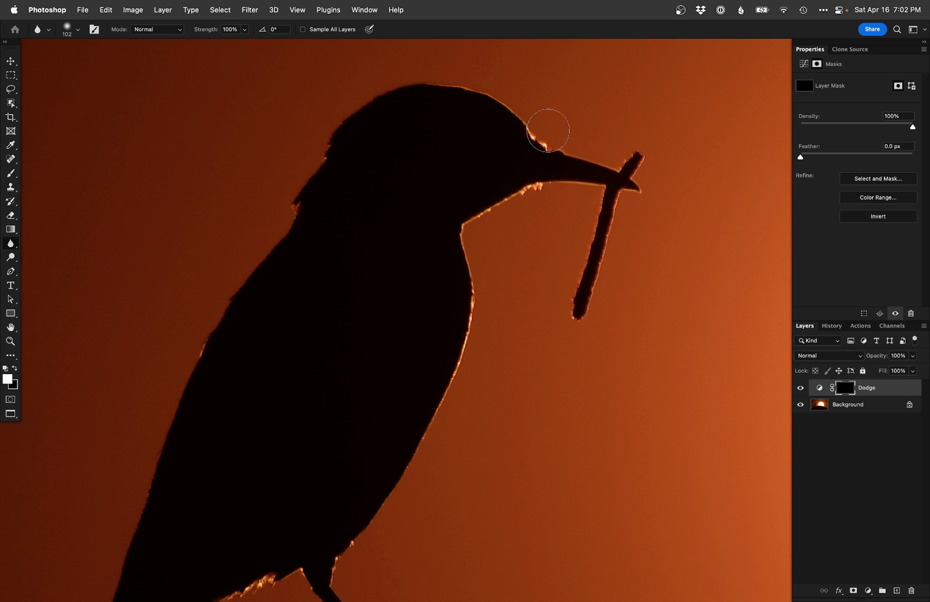
{"action": "key", "text": "b"}
{"action": "key", "text": "x"}
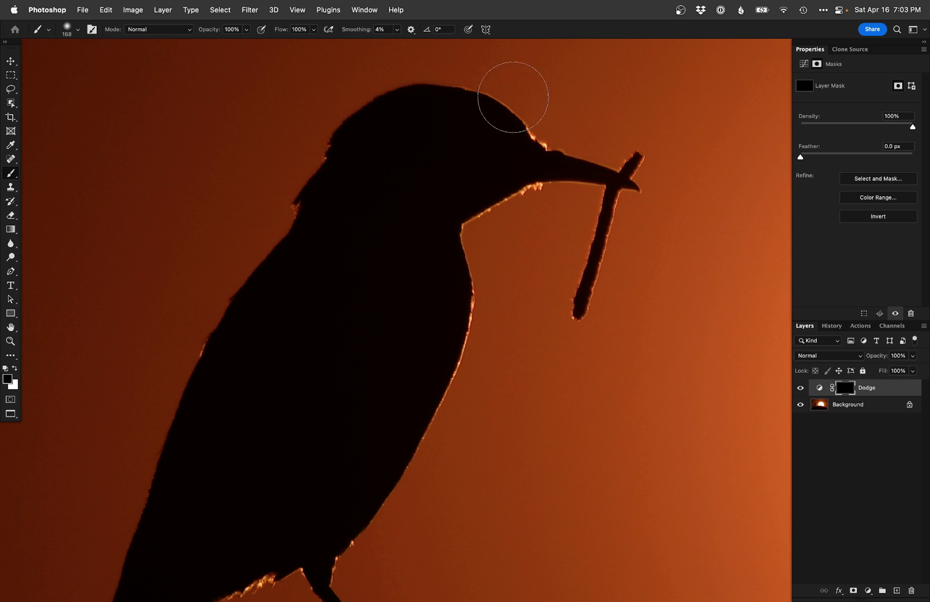
- Compare the photo with and without the Dodge layer and review the whole image
{"action": "scroll", "coordinate": [350, 268], "scroll_direction": "down", "scroll_amount": 5}
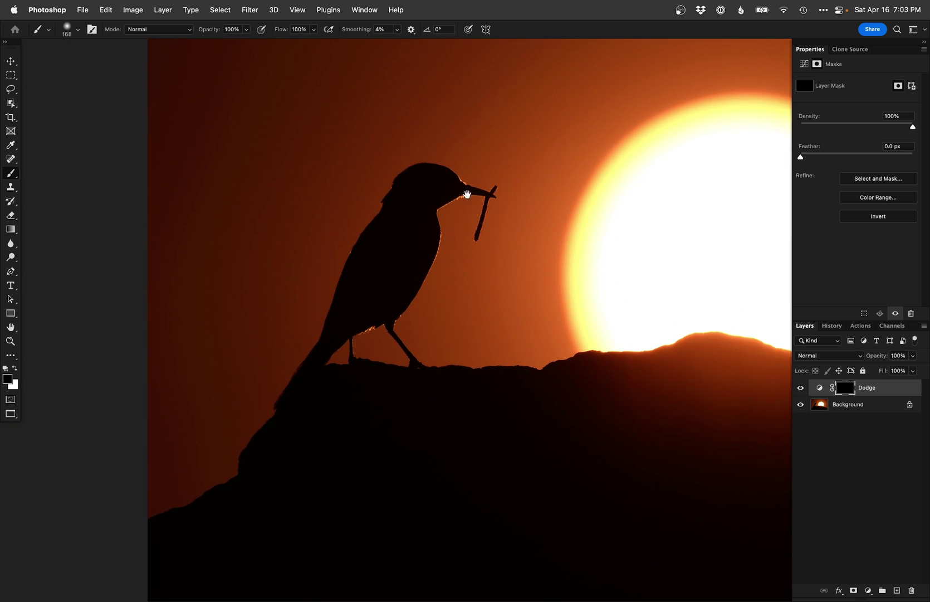
{"action": "left_click", "coordinate": [800, 388]}
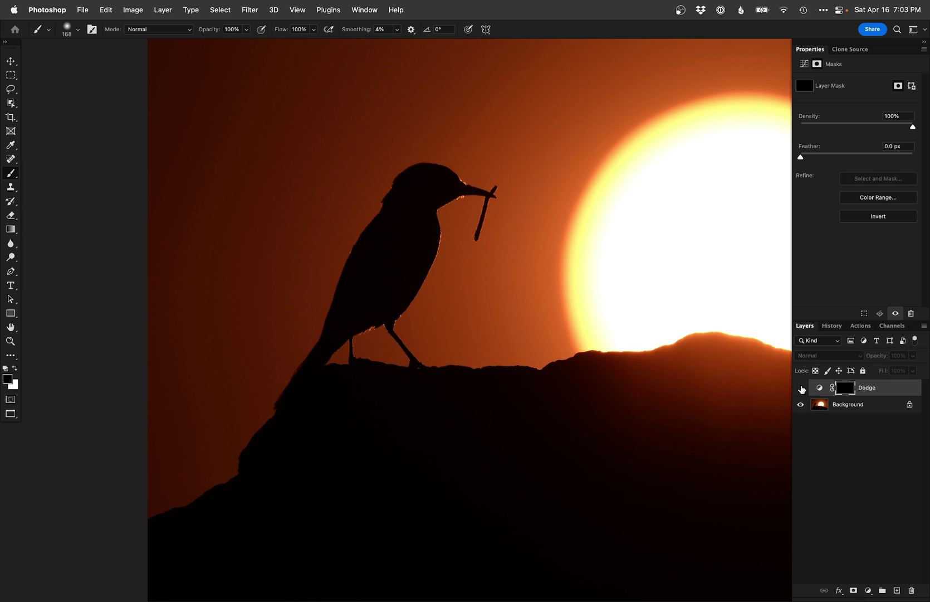
{"action": "left_click", "coordinate": [801, 388]}
{"action": "left_click", "coordinate": [801, 388]}
{"action": "left_click", "coordinate": [800, 389]}
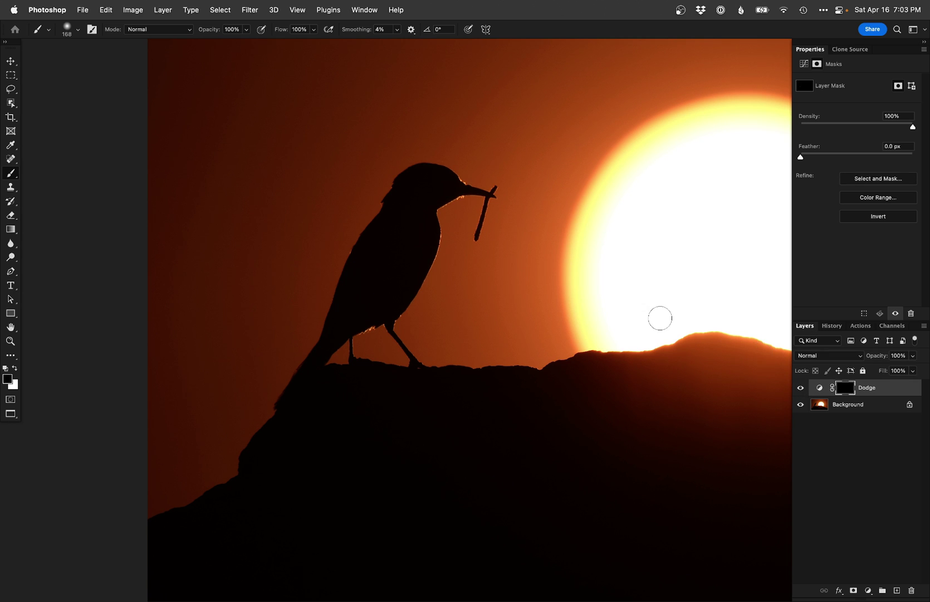
{"action": "scroll", "coordinate": [572, 290], "scroll_direction": "down", "scroll_amount": 3}
{"action": "scroll", "coordinate": [488, 305], "scroll_direction": "up", "scroll_amount": 2}
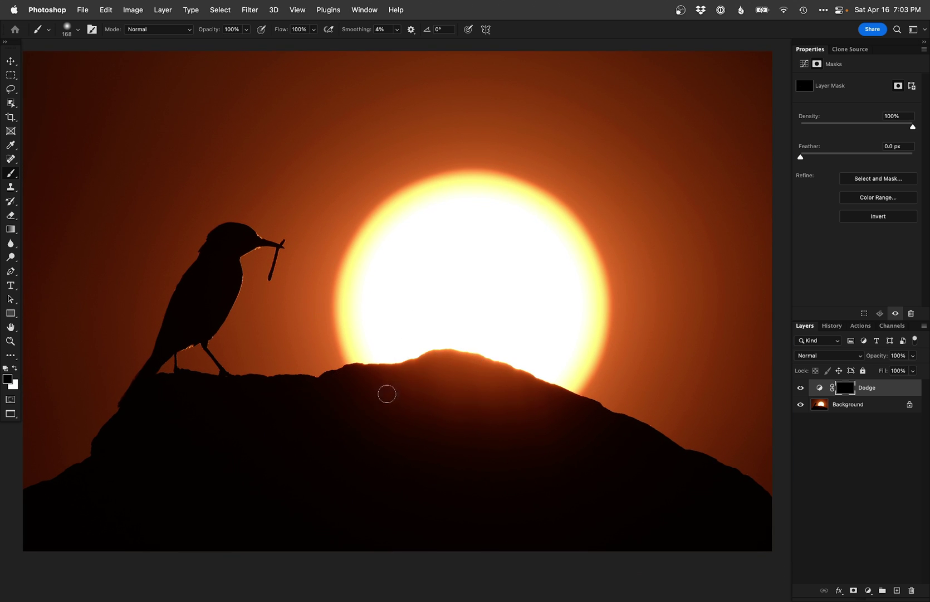
- Add a black-masked Curves layer named Burn, with its midtone point at input 158, output 41 and its white point lowered
{"action": "key", "text": "F2"}
{"action": "left_click_drag", "start_coordinate": [872, 170], "coordinate": [876, 177]}
{"action": "left_click_drag", "start_coordinate": [914, 117], "coordinate": [912, 137]}
{"action": "left_click_drag", "start_coordinate": [876, 177], "coordinate": [878, 183]}
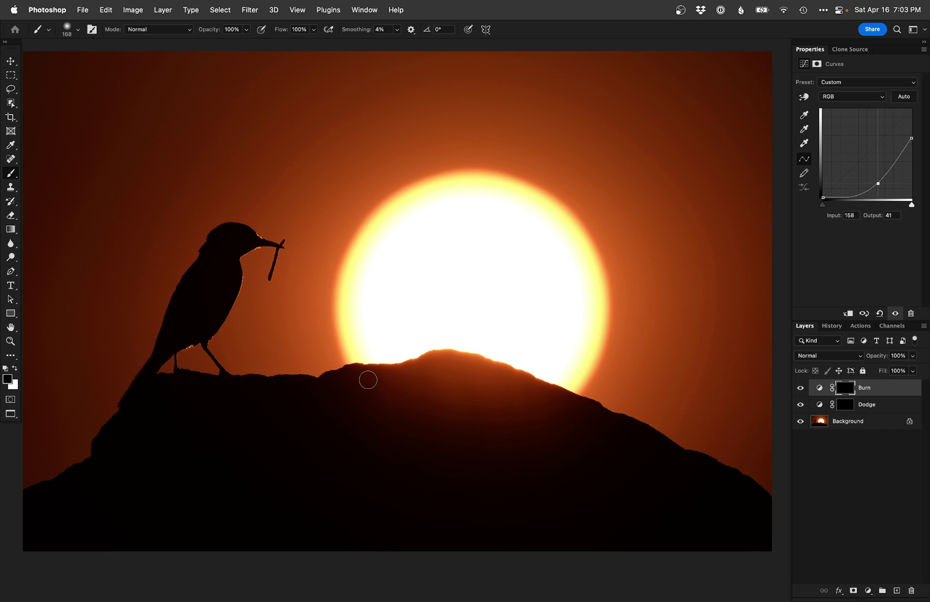
- Try darkening the rock edge below the sun with a hard 94 px white brush on the Burn mask, and undo the strokes
{"action": "key", "text": "x"}
{"action": "key", "text": "space"}
{"action": "scroll", "coordinate": [352, 378], "scroll_direction": "up", "scroll_amount": 5}
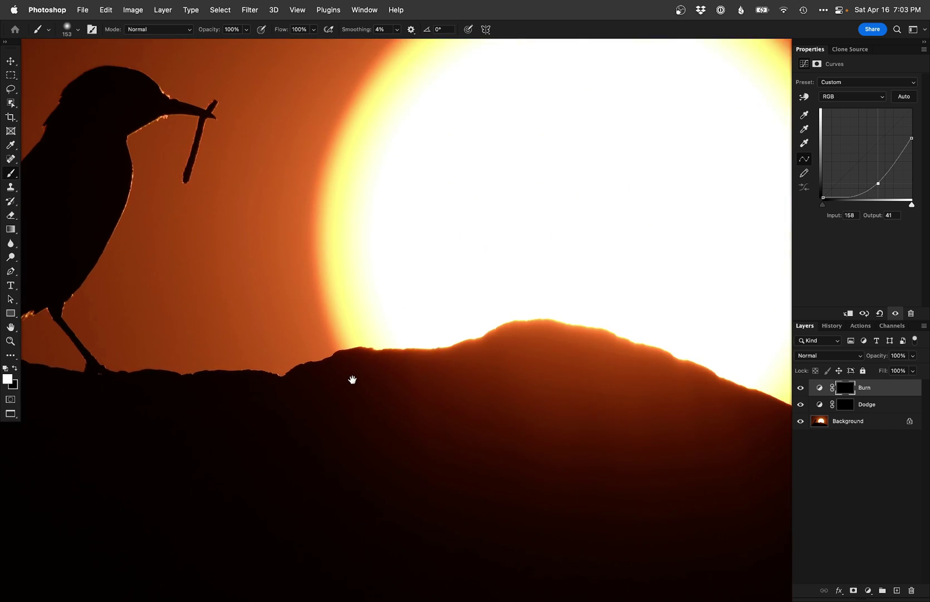
{"action": "right_click", "coordinate": [357, 378]}
{"action": "left_click", "coordinate": [408, 456]}
{"action": "key", "text": "Return"}
{"action": "left_click_drag", "start_coordinate": [312, 346], "coordinate": [363, 330]}
{"action": "key", "text": "x"}
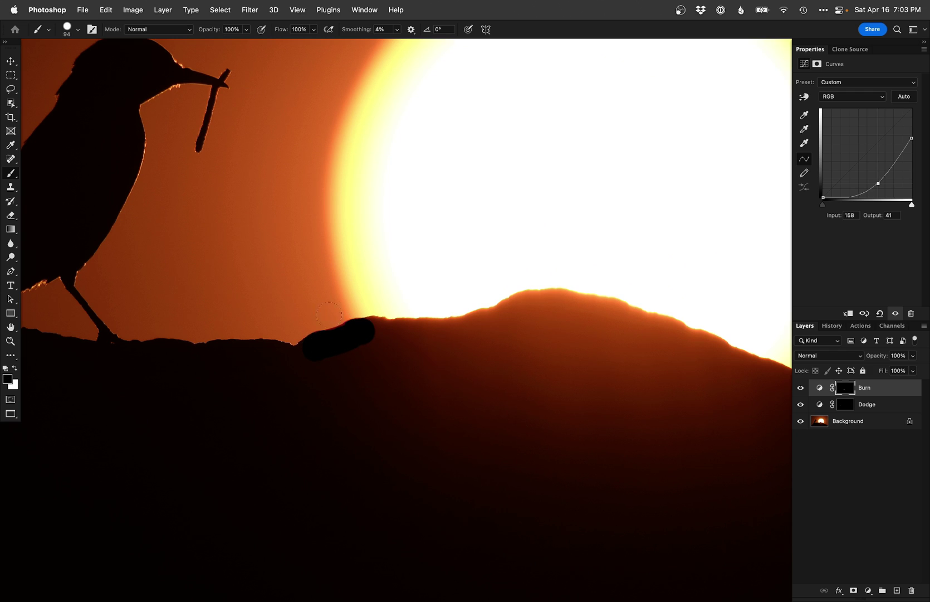
{"action": "key", "text": "x"}
{"action": "left_click_drag", "start_coordinate": [357, 330], "coordinate": [401, 331]}
{"action": "key", "text": "x"}
{"action": "key", "text": "x"}
{"action": "key", "text": "super+d"}
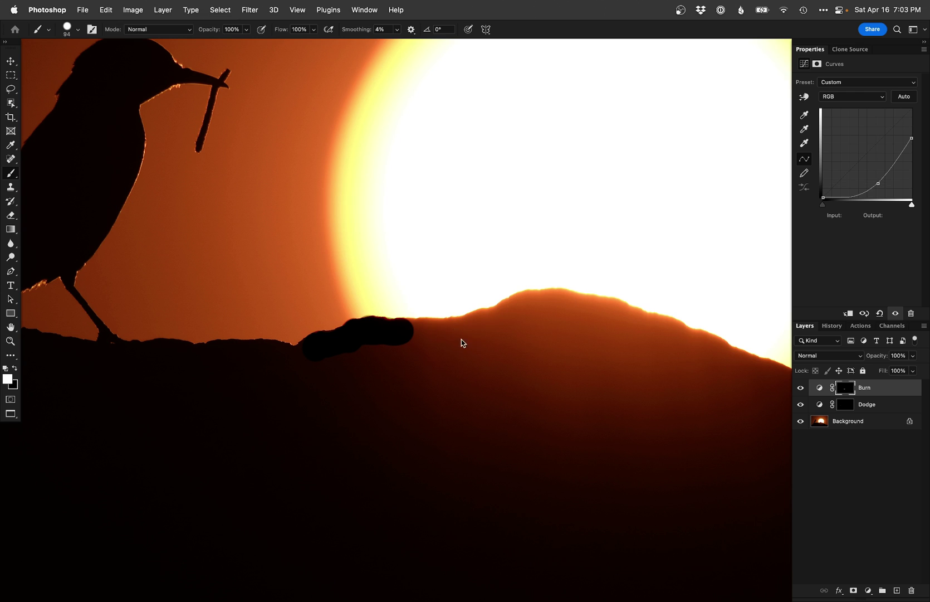
{"action": "key", "text": "super+z"}
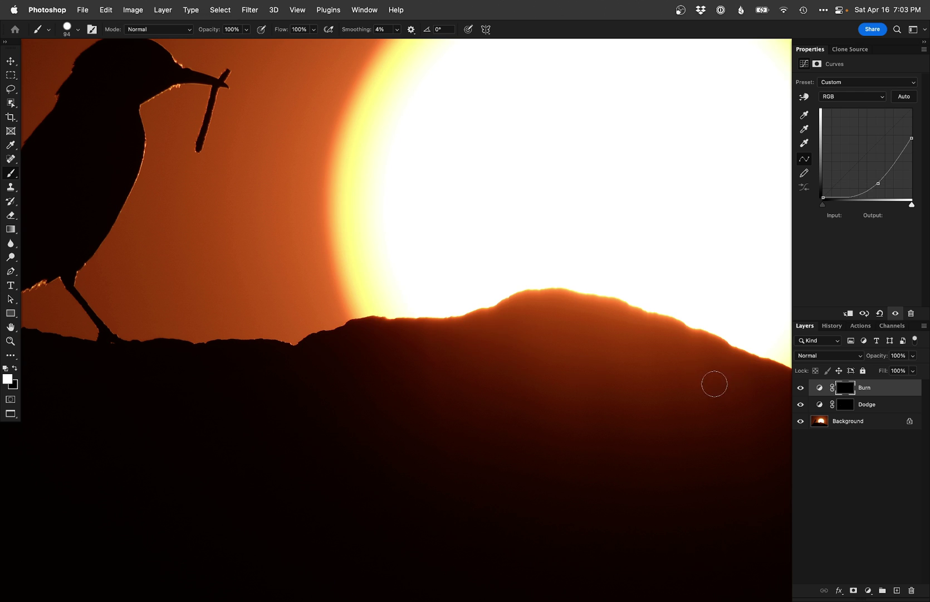
- Select the orange glow on the rock from the Background layer with Color Range, using sampled colors and fuzziness 117
{"action": "left_click", "coordinate": [859, 421]}
{"action": "key", "text": "super+alt+shift+o"}
{"action": "left_click", "coordinate": [550, 331]}
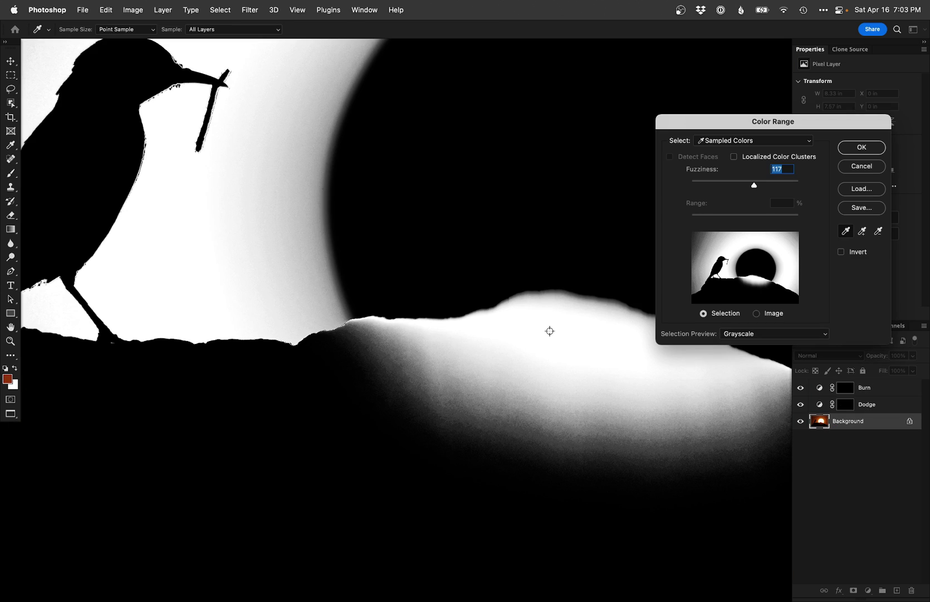
{"action": "left_click", "coordinate": [548, 306]}
{"action": "left_click", "coordinate": [556, 295]}
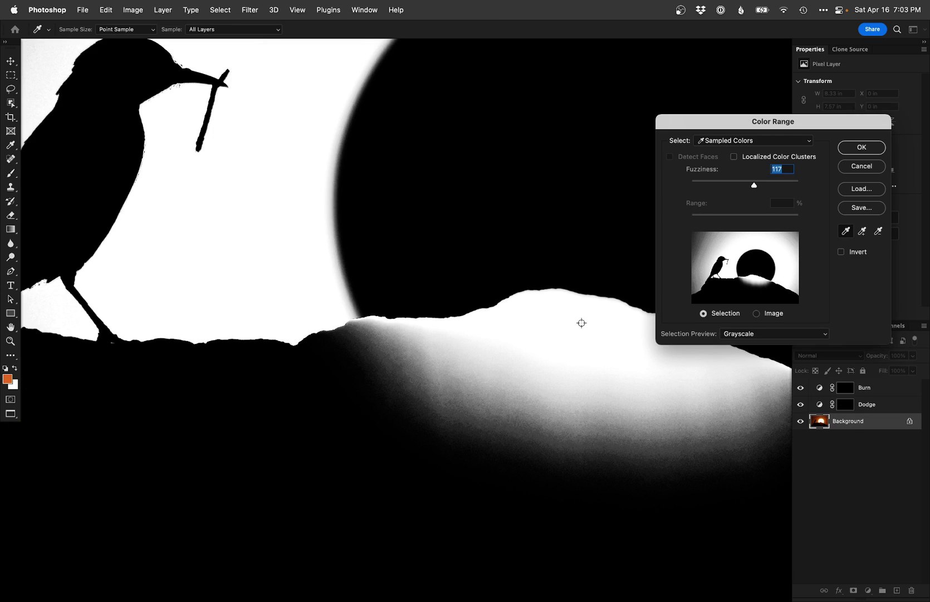
{"action": "left_click", "coordinate": [496, 327]}
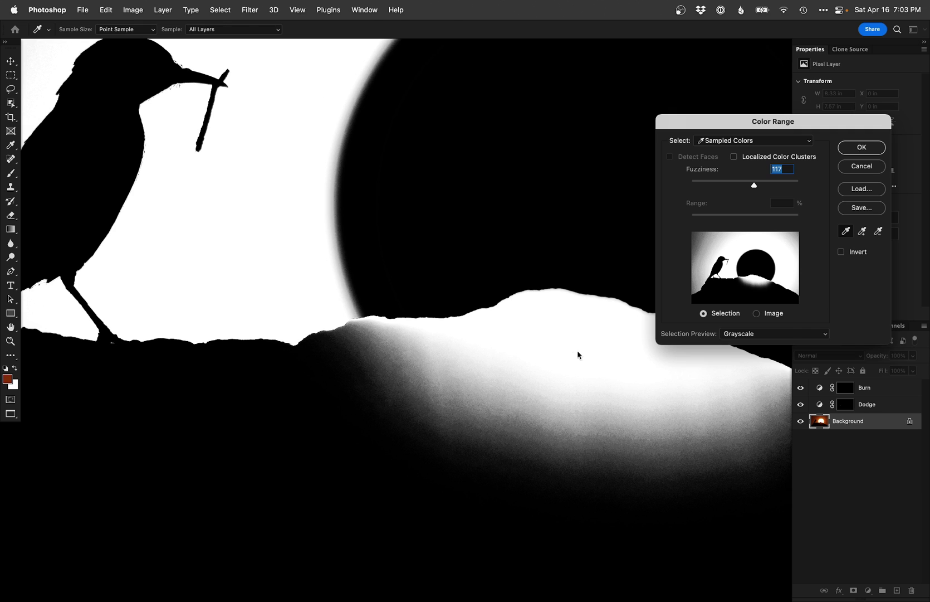
{"action": "key", "text": "Return"}
{"action": "left_click", "coordinate": [513, 228]}
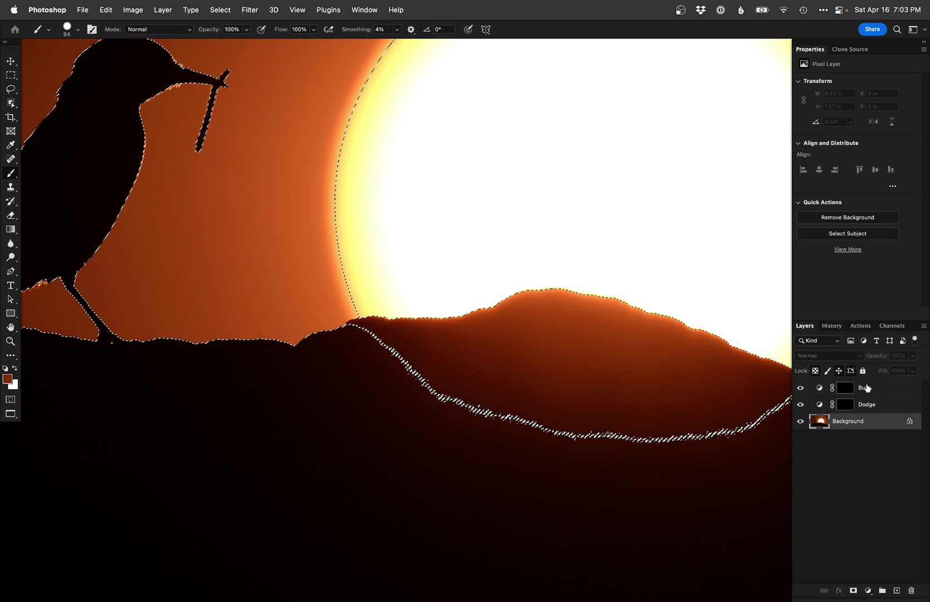
- Hide the selection edges and darken the glowing rock below the sun with a large soft white brush on the Burn mask
{"action": "left_click", "coordinate": [845, 387]}
{"action": "key", "text": "super+h"}
{"action": "right_click", "coordinate": [241, 294]}
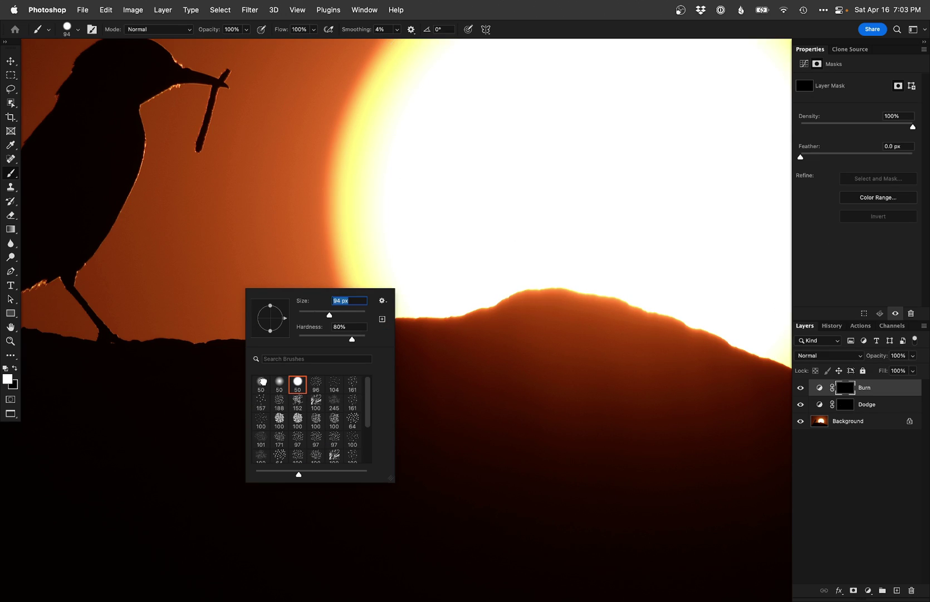
{"action": "double_click", "coordinate": [262, 381]}
{"action": "scroll", "coordinate": [407, 334], "scroll_direction": "right", "scroll_amount": 5}
{"action": "mouse_move", "coordinate": [287, 334]}
{"action": "left_mouse_down"}
{"action": "mouse_move", "coordinate": [482, 406]}
{"action": "mouse_move", "coordinate": [366, 428]}
{"action": "mouse_move", "coordinate": [250, 382]}
{"action": "mouse_move", "coordinate": [342, 385]}
{"action": "mouse_move", "coordinate": [525, 357]}
{"action": "mouse_move", "coordinate": [408, 457]}
{"action": "mouse_move", "coordinate": [336, 348]}
{"action": "mouse_move", "coordinate": [495, 332]}
{"action": "mouse_move", "coordinate": [254, 318]}
{"action": "mouse_move", "coordinate": [490, 307]}
{"action": "mouse_move", "coordinate": [508, 326]}
{"action": "mouse_move", "coordinate": [326, 309]}
{"action": "mouse_move", "coordinate": [475, 322]}
{"action": "left_mouse_up"}
{"action": "scroll", "coordinate": [457, 303], "scroll_direction": "down", "scroll_amount": 2}
{"action": "left_click_drag", "start_coordinate": [200, 377], "coordinate": [139, 377]}
{"action": "left_click", "coordinate": [190, 335]}
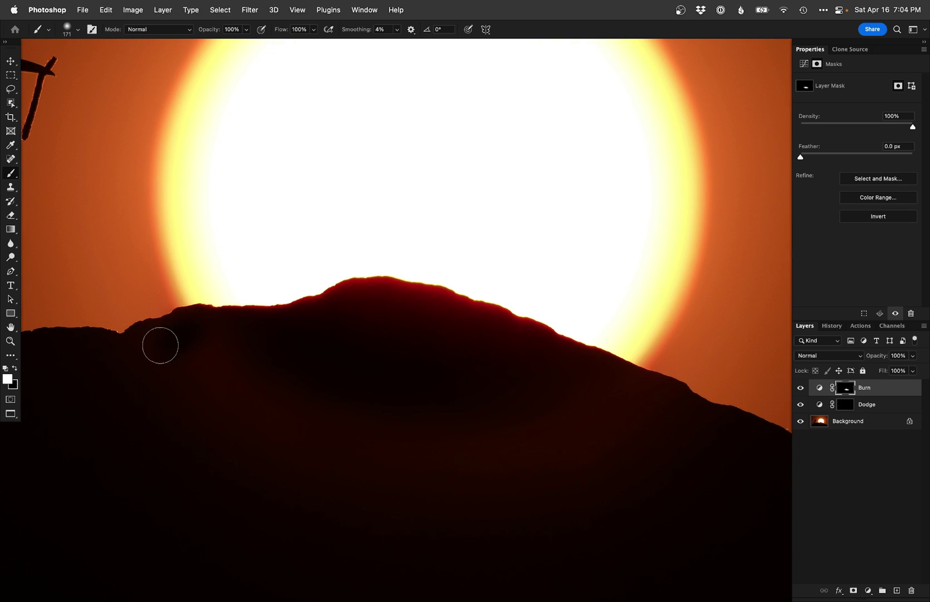
- Extend the darkening across the glowing rock slopes with soft white brushes of about 401 and 830 px on the Burn mask
{"action": "left_click_drag", "start_coordinate": [175, 367], "coordinate": [200, 366]}
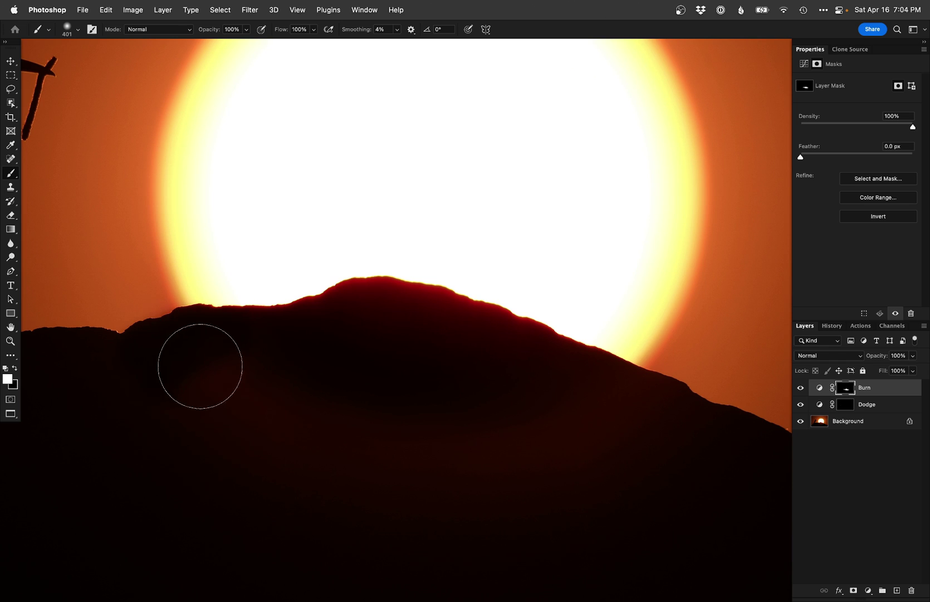
{"action": "mouse_move", "coordinate": [279, 356]}
{"action": "left_mouse_down"}
{"action": "mouse_move", "coordinate": [353, 393]}
{"action": "mouse_move", "coordinate": [375, 434]}
{"action": "mouse_move", "coordinate": [356, 489]}
{"action": "mouse_move", "coordinate": [376, 504]}
{"action": "mouse_move", "coordinate": [488, 366]}
{"action": "mouse_move", "coordinate": [579, 401]}
{"action": "left_mouse_up"}
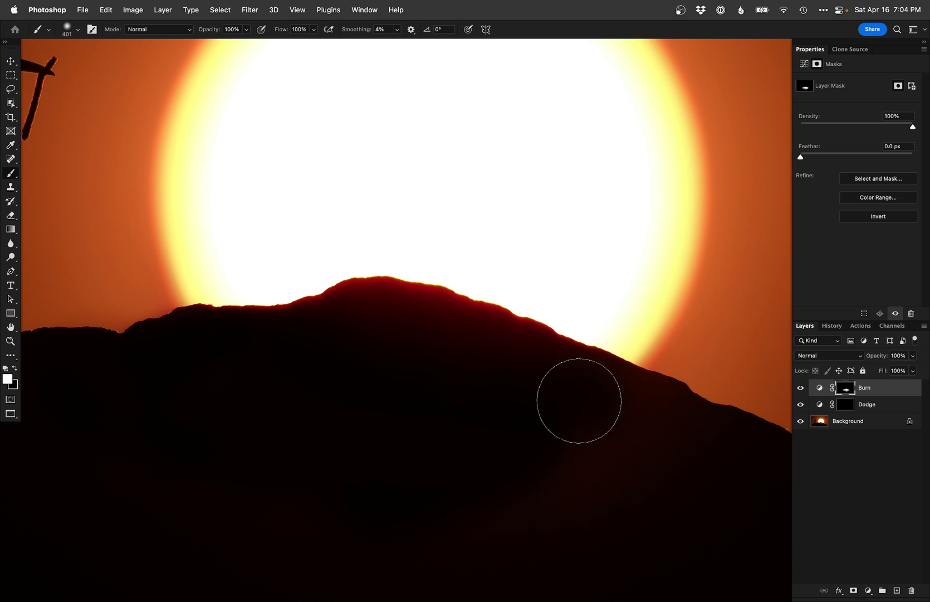
{"action": "scroll", "coordinate": [522, 459], "scroll_direction": "down", "scroll_amount": 5}
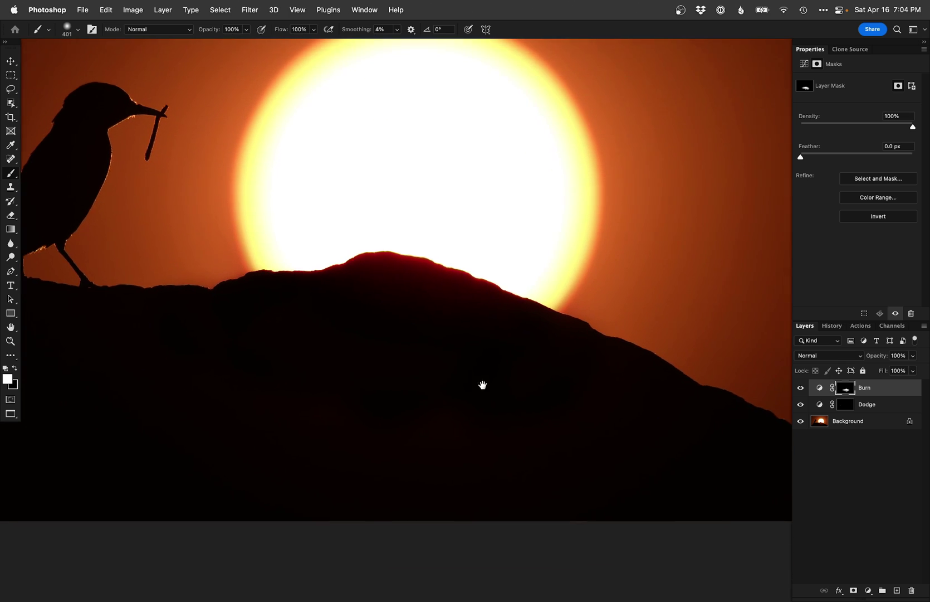
{"action": "key", "text": "bracketright"}
{"action": "key", "text": "bracketright"}
{"action": "key", "text": "bracketright"}
{"action": "key", "text": "bracketright"}
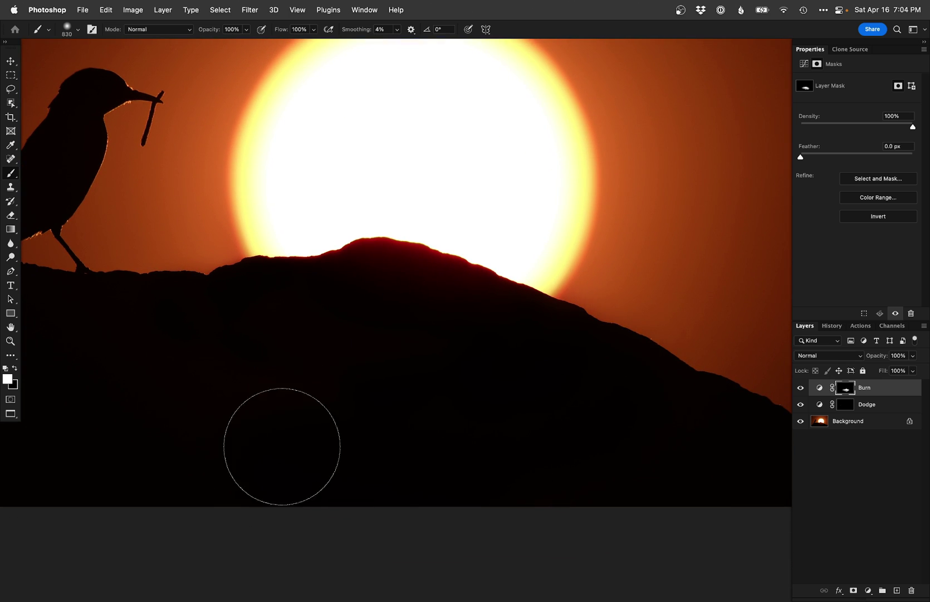
{"action": "left_click_drag", "start_coordinate": [402, 327], "coordinate": [282, 317]}
- Blend the darkening over the lower rock using soft white and then black brushes, up to 1628 px, on the Burn mask
{"action": "scroll", "coordinate": [322, 333], "scroll_direction": "down", "scroll_amount": 2}
{"action": "key", "text": "bracketright"}
{"action": "key", "text": "bracketright"}
{"action": "key", "text": "bracketright"}
{"action": "key", "text": "bracketright"}
{"action": "key", "text": "bracketright"}
{"action": "key", "text": "bracketright"}
{"action": "key", "text": "bracketright"}
{"action": "key", "text": "bracketright"}
{"action": "key", "text": "space"}
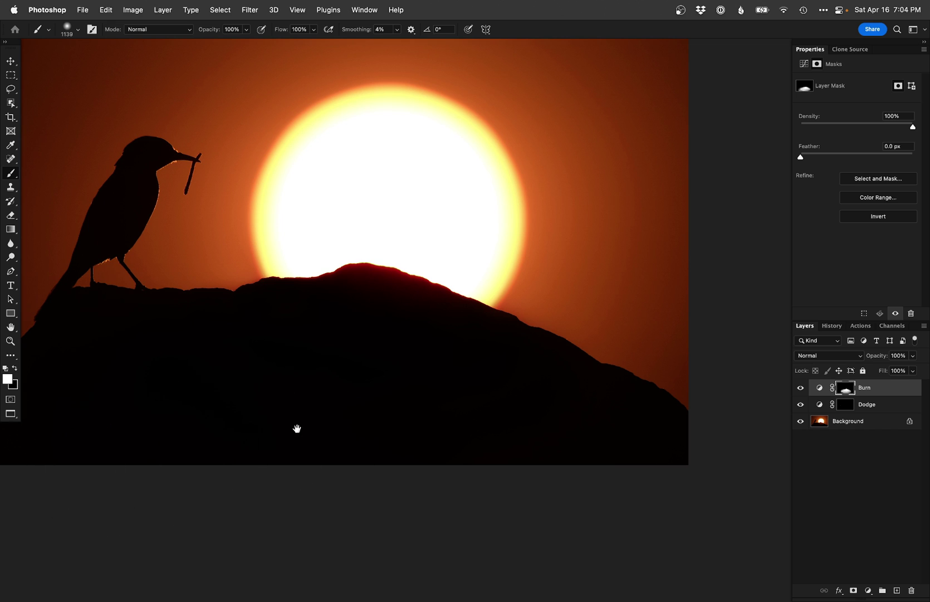
{"action": "left_click_drag", "start_coordinate": [308, 437], "coordinate": [391, 429]}
{"action": "left_click_drag", "start_coordinate": [222, 293], "coordinate": [312, 296]}
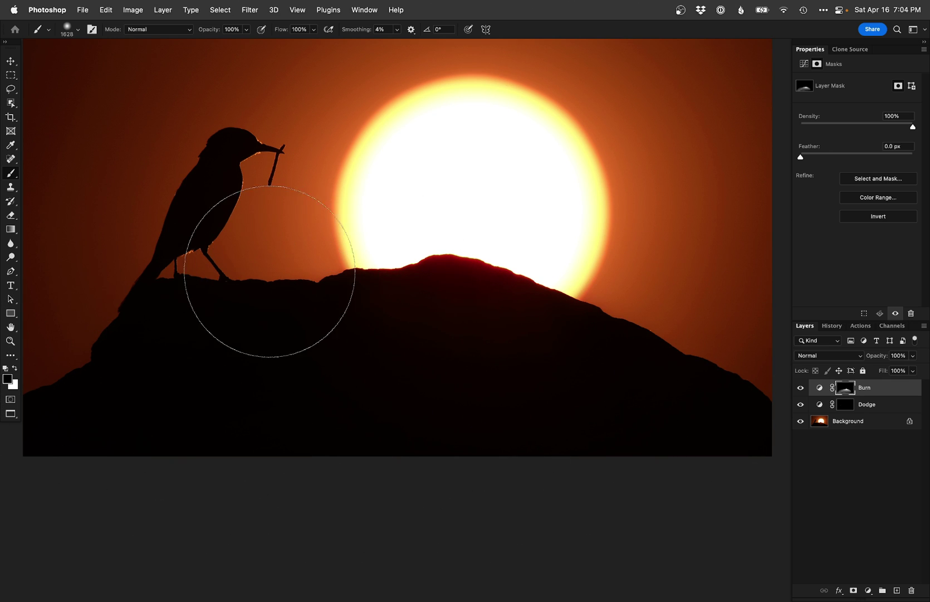
{"action": "left_click_drag", "start_coordinate": [535, 394], "coordinate": [437, 396]}
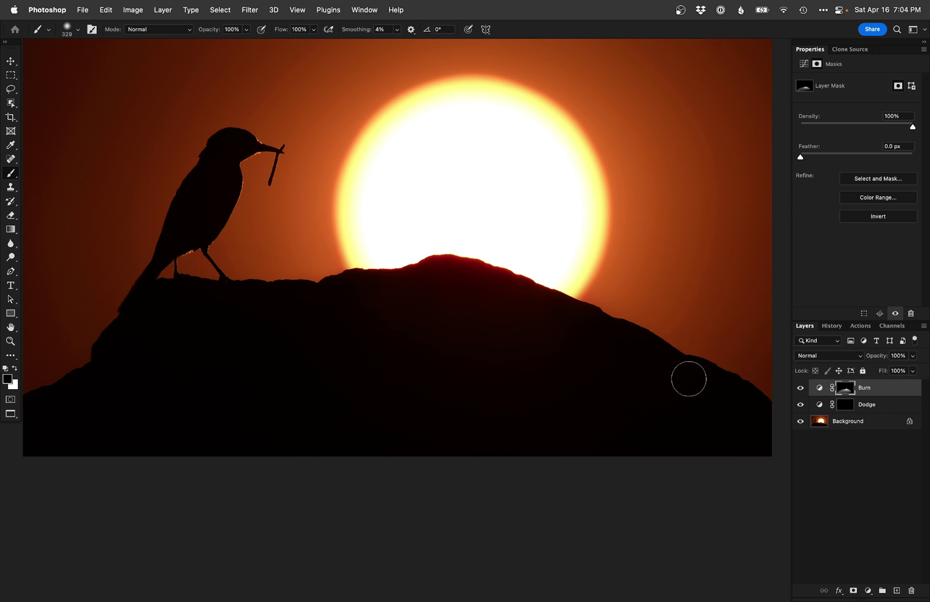
- Compare the photo with the Burn layer hidden and shown
{"action": "left_click", "coordinate": [801, 388]}
{"action": "left_click", "coordinate": [801, 388]}
{"action": "left_click", "coordinate": [800, 388]}
{"action": "left_click", "coordinate": [801, 389]}
{"action": "scroll", "coordinate": [440, 287], "scroll_direction": "up", "scroll_amount": 2}
{"action": "scroll", "coordinate": [440, 287], "scroll_direction": "right", "scroll_amount": 1}
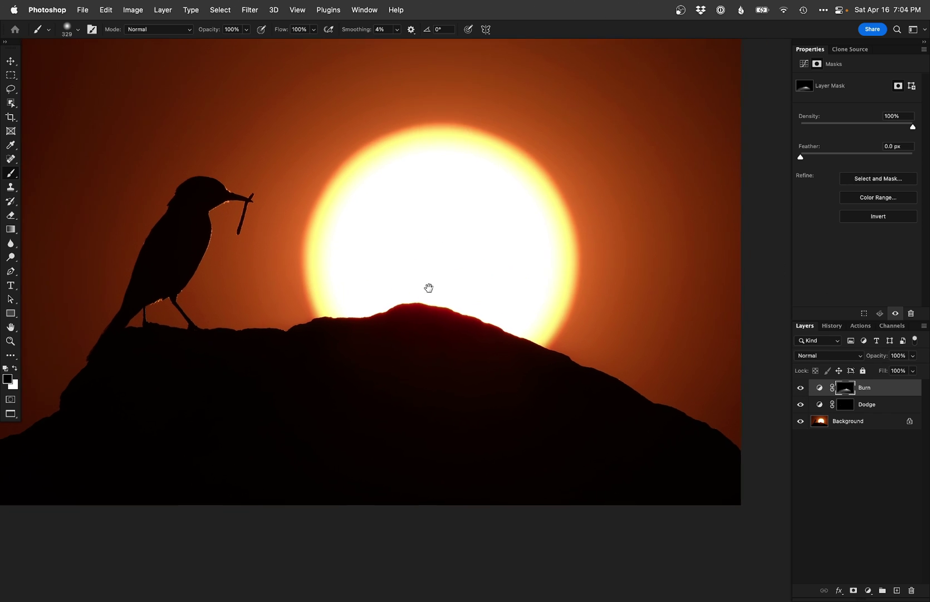
- Add an empty pixel layer above Burn and sample a yellow from the sun's rim
{"action": "key", "text": "super+shift+n"}
{"action": "key", "text": "Return"}
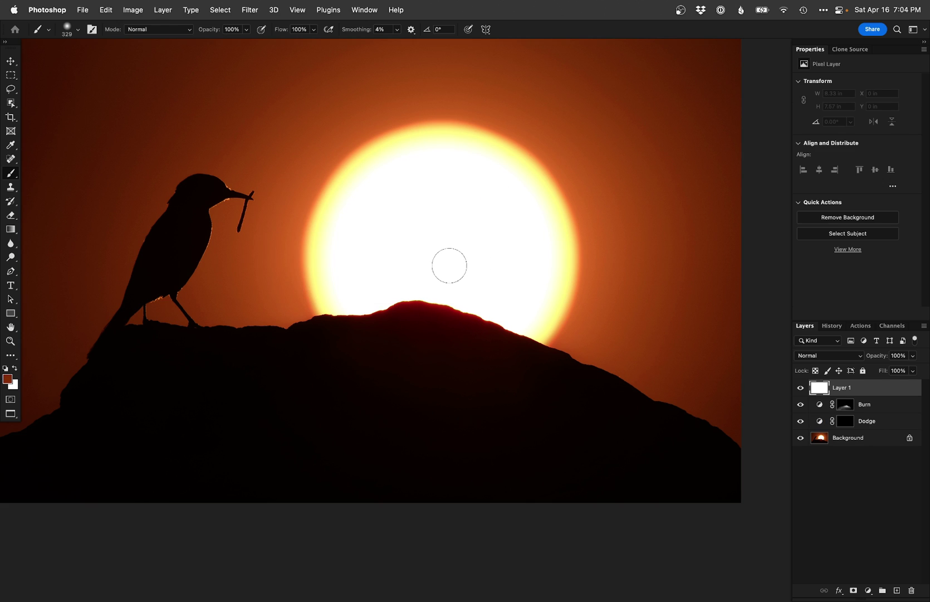
{"action": "key", "text": "i"}
{"action": "left_click", "coordinate": [534, 169]}
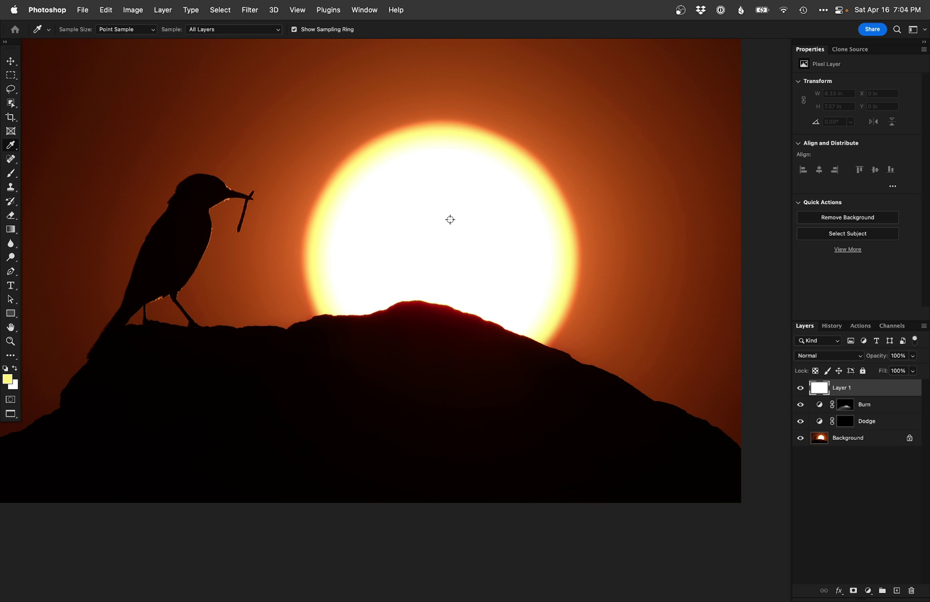
- Select the sun's white center from the Background layer with Color Range, using sampled colors and fuzziness 140
{"action": "left_click", "coordinate": [850, 440]}
{"action": "key", "text": "super+alt+shift+c"}
{"action": "left_click", "coordinate": [511, 270]}
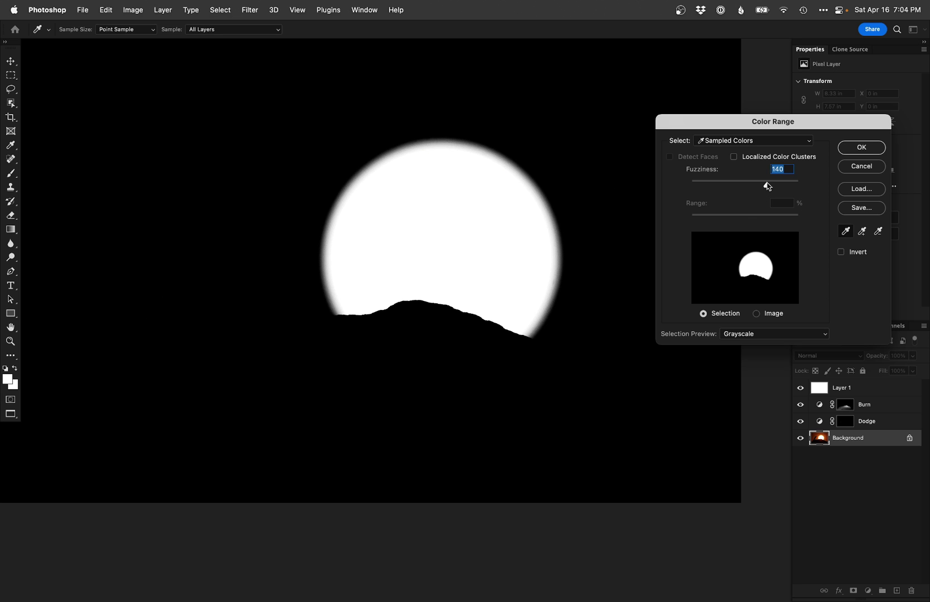
{"action": "key", "text": "Return"}
{"action": "left_click", "coordinate": [494, 228]}
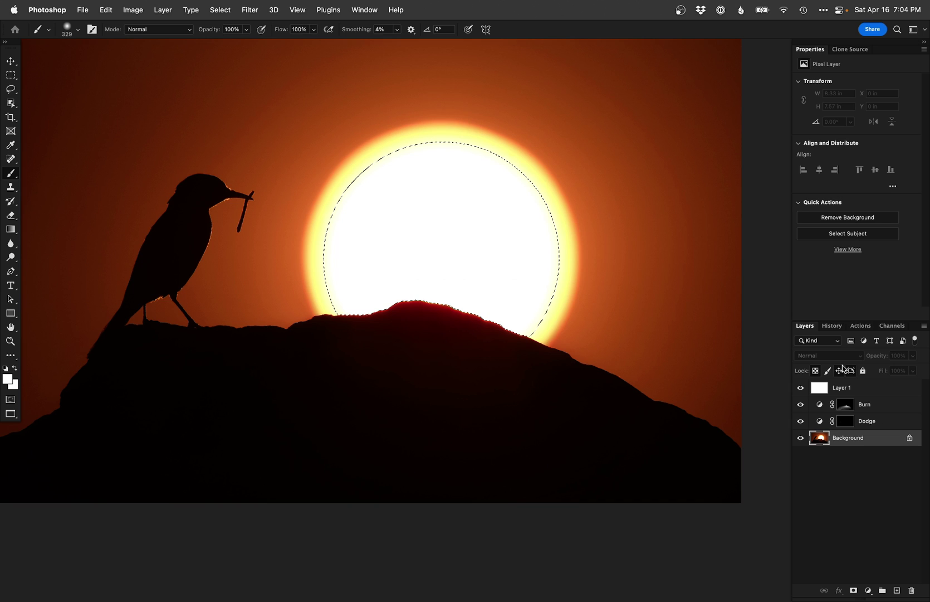
- Fill the sun selection on Layer 1 with pale yellow sampled from the sun's rim, and deselect it
{"action": "left_click", "coordinate": [867, 388]}
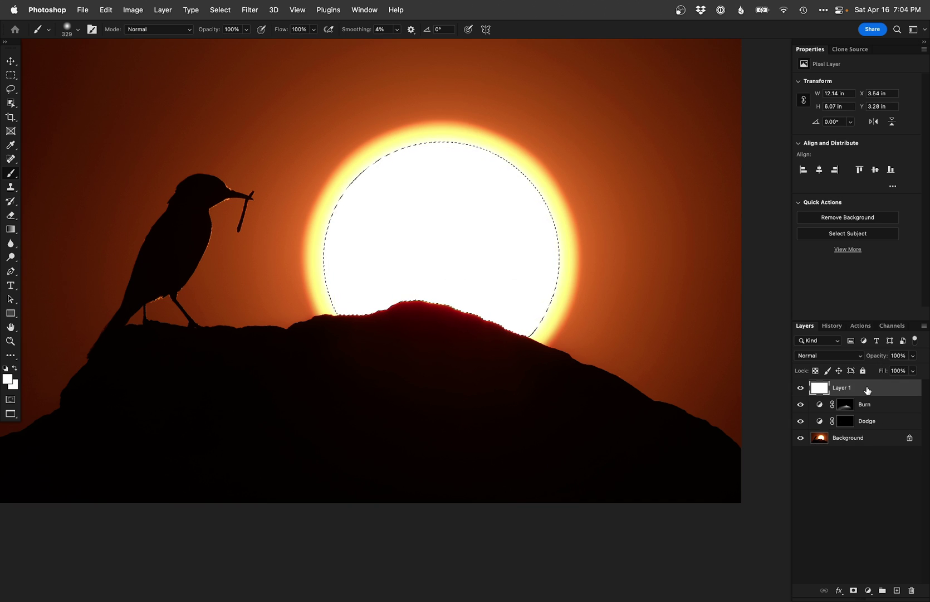
{"action": "key", "text": "i"}
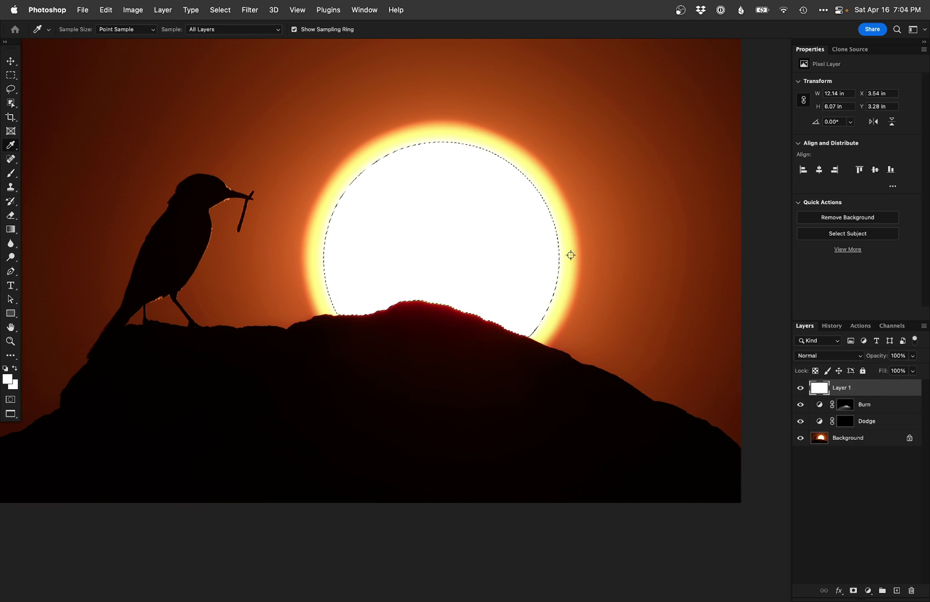
{"action": "left_click", "coordinate": [568, 250]}
{"action": "key", "text": "alt+BackSpace"}
{"action": "key", "text": "super+d"}
{"action": "key", "text": "b"}
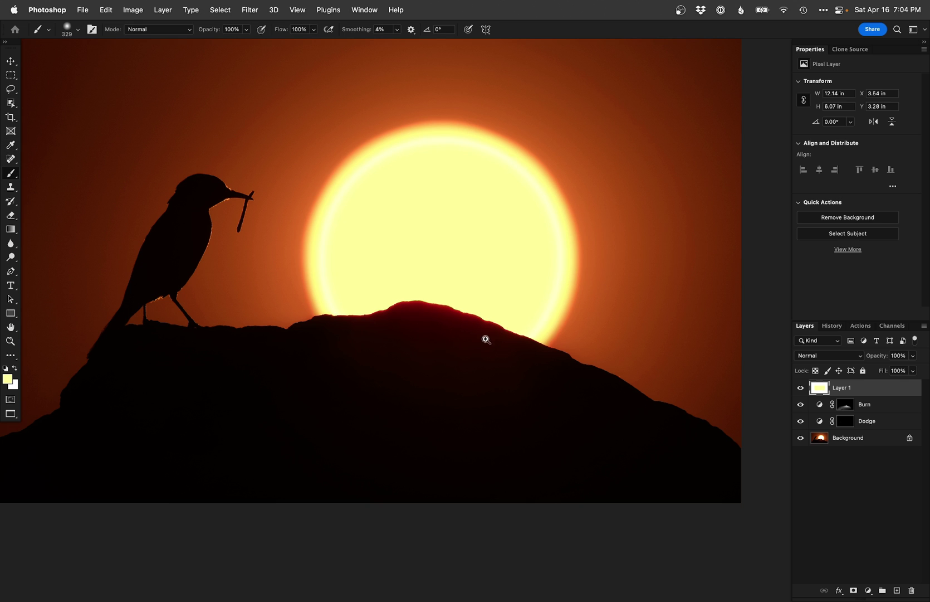
- Paint over the pale ring inside the sun's edge on Layer 1 with a soft brush in the sampled yellow
{"action": "left_click", "coordinate": [526, 300], "text": "super"}
{"action": "left_click", "coordinate": [526, 300], "text": "super"}
{"action": "mouse_move", "coordinate": [415, 328]}
{"action": "left_mouse_down"}
{"action": "mouse_move", "coordinate": [401, 319]}
{"action": "mouse_move", "coordinate": [414, 354]}
{"action": "mouse_move", "coordinate": [399, 367]}
{"action": "left_mouse_up"}
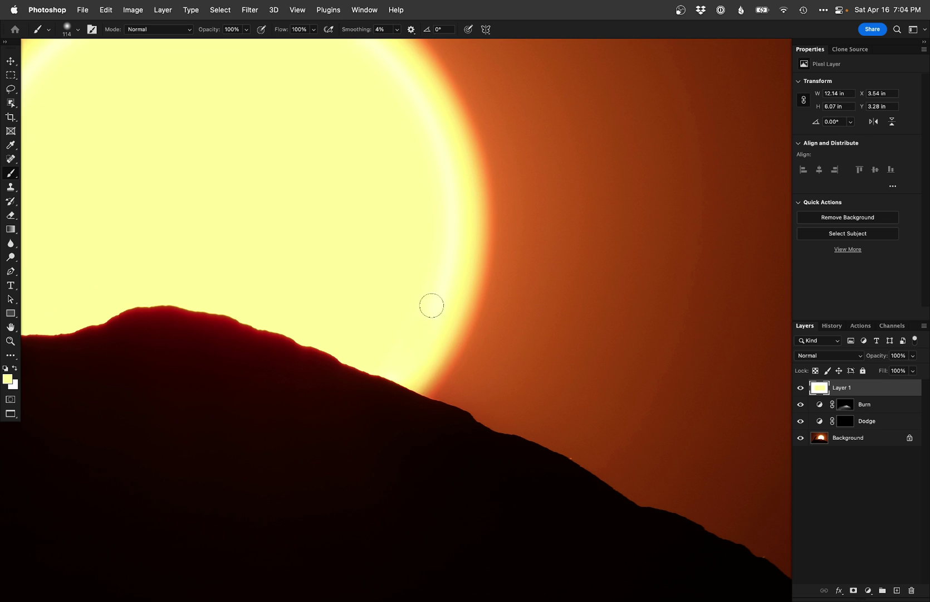
{"action": "left_click_drag", "start_coordinate": [422, 264], "coordinate": [440, 262]}
{"action": "left_click", "coordinate": [393, 369]}
{"action": "mouse_move", "coordinate": [395, 136]}
{"action": "left_mouse_down"}
{"action": "mouse_move", "coordinate": [559, 339]}
{"action": "mouse_move", "coordinate": [518, 270]}
{"action": "mouse_move", "coordinate": [540, 305]}
{"action": "mouse_move", "coordinate": [458, 227]}
{"action": "mouse_move", "coordinate": [346, 200]}
{"action": "mouse_move", "coordinate": [288, 208]}
{"action": "mouse_move", "coordinate": [397, 199]}
{"action": "mouse_move", "coordinate": [262, 215]}
{"action": "mouse_move", "coordinate": [186, 260]}
{"action": "mouse_move", "coordinate": [222, 225]}
{"action": "mouse_move", "coordinate": [274, 200]}
{"action": "mouse_move", "coordinate": [230, 232]}
{"action": "left_mouse_up"}
{"action": "mouse_move", "coordinate": [151, 324]}
{"action": "left_mouse_down"}
{"action": "mouse_move", "coordinate": [322, 217]}
{"action": "mouse_move", "coordinate": [305, 208]}
{"action": "mouse_move", "coordinate": [270, 346]}
{"action": "mouse_move", "coordinate": [306, 432]}
{"action": "left_mouse_up"}
{"action": "left_click_drag", "start_coordinate": [325, 395], "coordinate": [276, 280]}
- Add a mask to Layer 1 and remove the yellow spill along the rock edge with a hard black 87 px brush
{"action": "right_click", "coordinate": [247, 272]}
{"action": "left_click", "coordinate": [308, 366]}
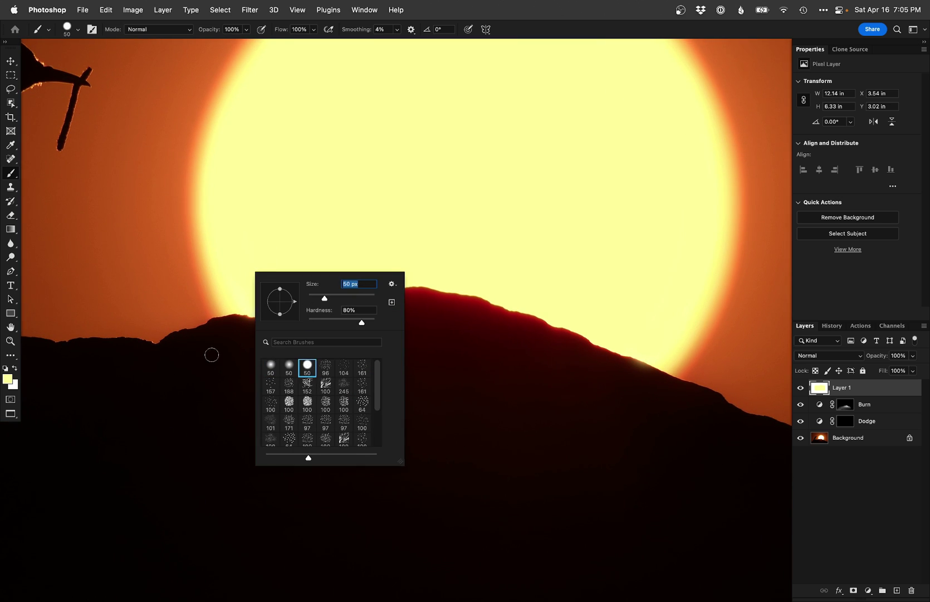
{"action": "key", "text": "Return"}
{"action": "key", "text": "d"}
{"action": "left_click", "coordinate": [236, 331]}
{"action": "key", "text": "super+z"}
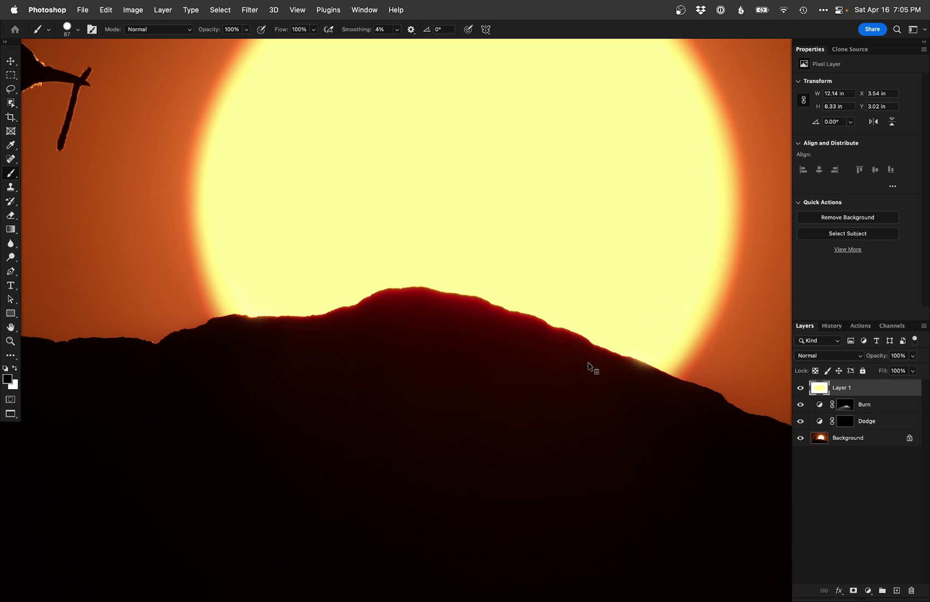
{"action": "key", "text": "super+shift+m"}
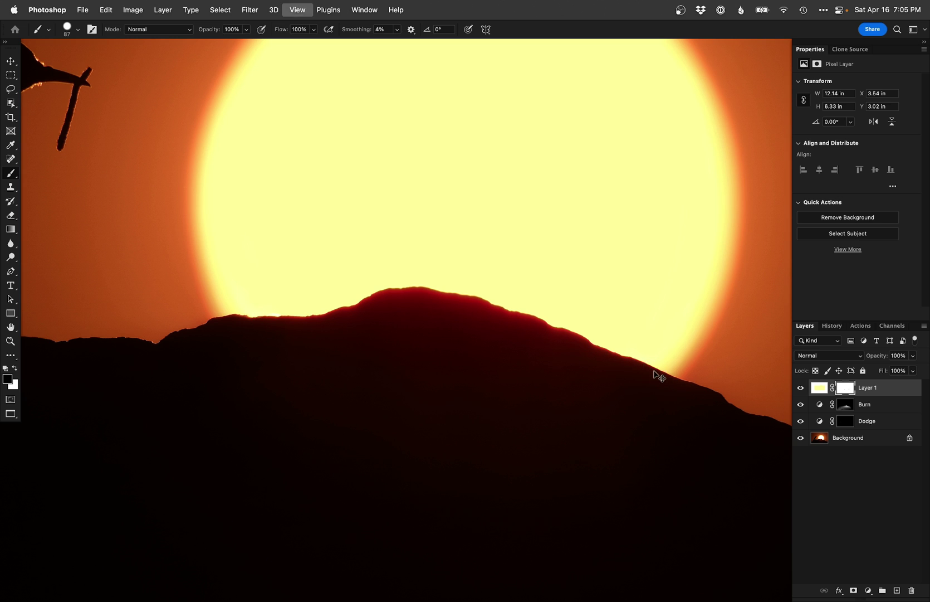
{"action": "key", "text": "super+0"}
- Switch to Lightroom Classic and review the original photo's exposure settings and EXIF metadata in the Library view
{"action": "key", "text": "super+Tab"}
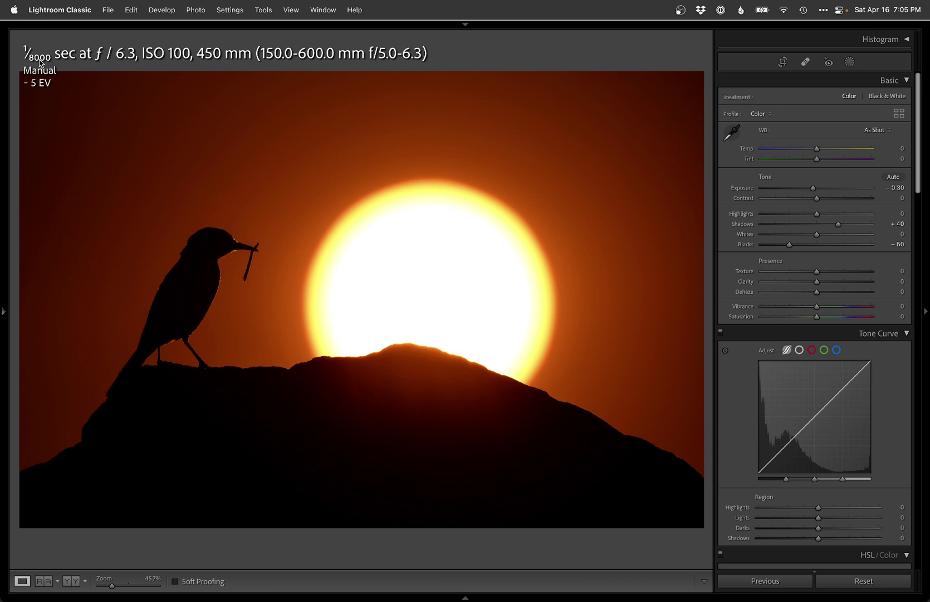
{"action": "key", "text": "g"}
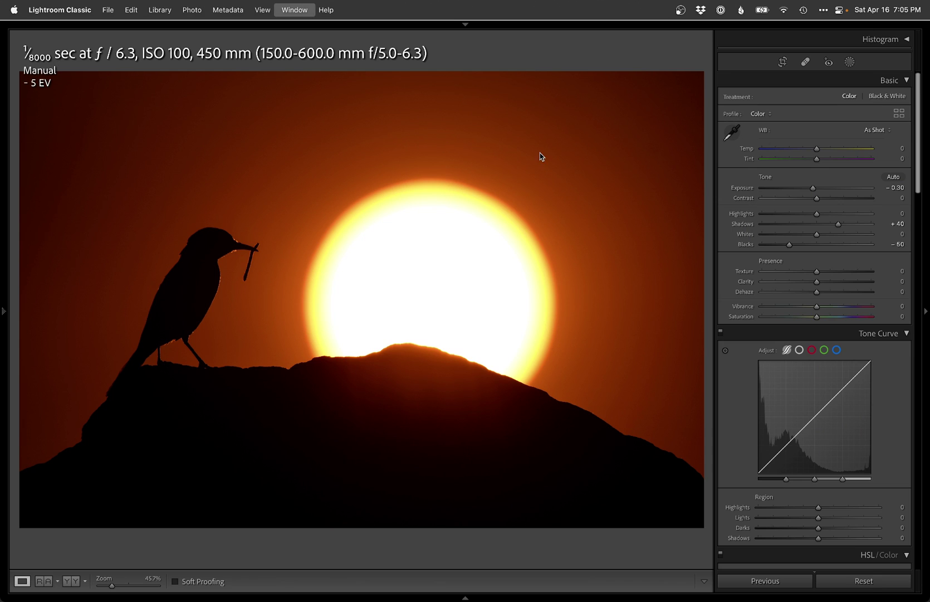
{"action": "key", "text": "d"}
{"action": "key", "text": "e"}
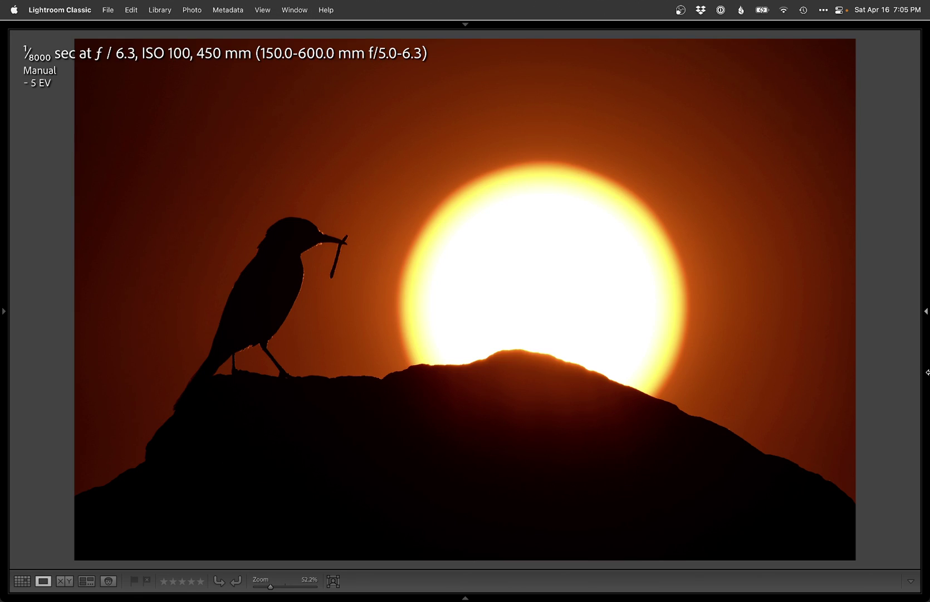
{"action": "key", "text": "F8"}
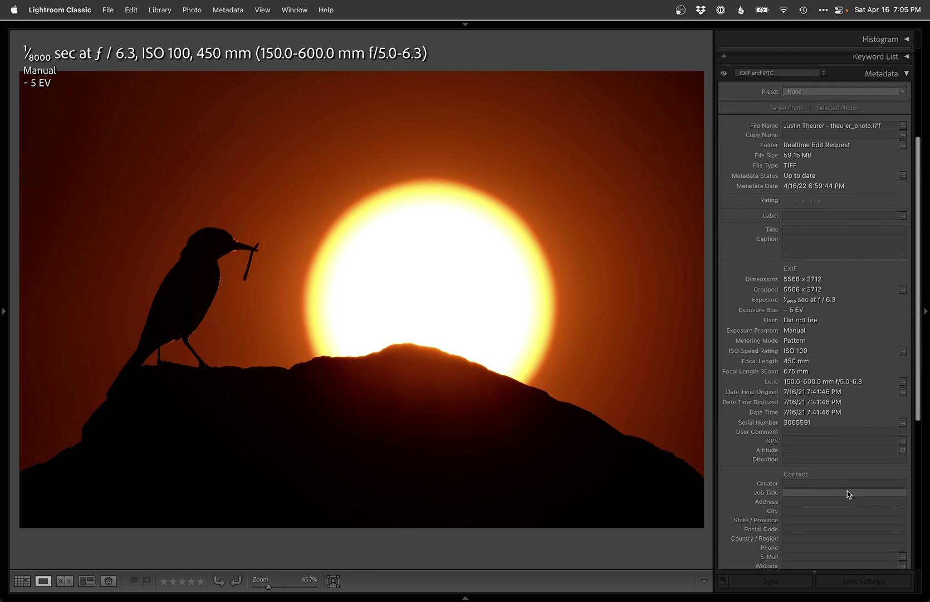
{"action": "scroll", "coordinate": [847, 494], "scroll_direction": "down", "scroll_amount": 8}
{"action": "scroll", "coordinate": [847, 494], "scroll_direction": "up", "scroll_amount": 14}
{"action": "scroll", "coordinate": [847, 494], "scroll_direction": "down", "scroll_amount": 2}
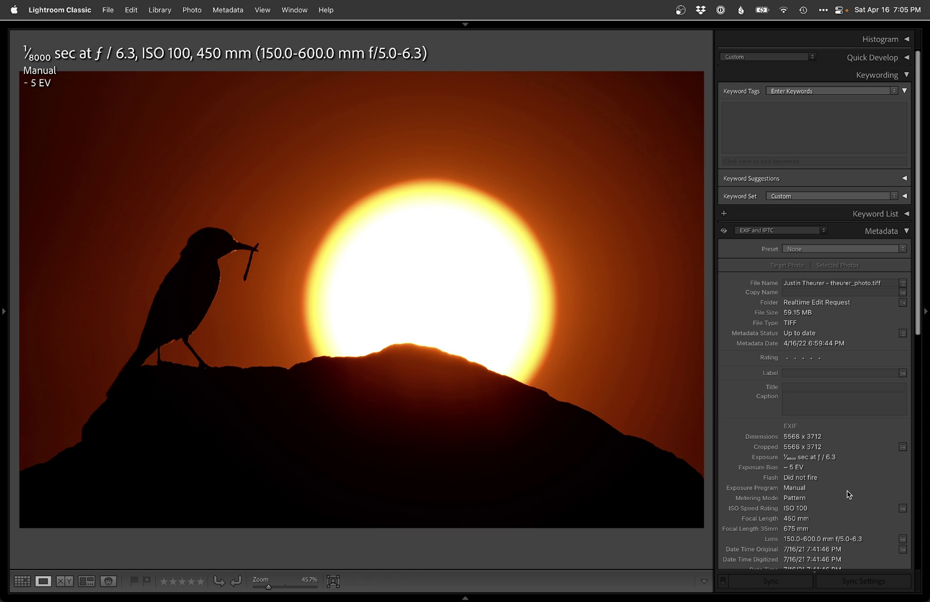
{"action": "left_click", "coordinate": [927, 341]}
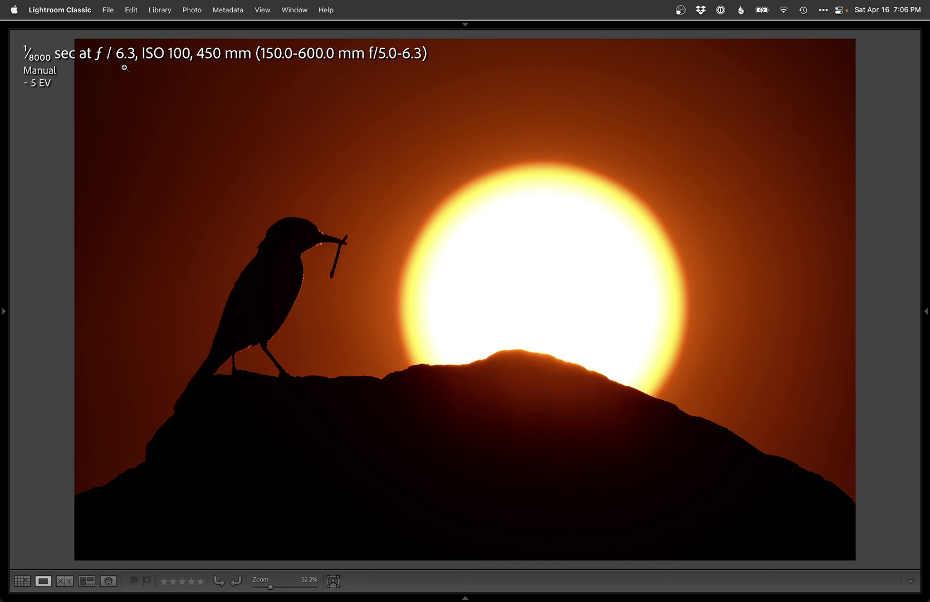
- Return to Photoshop and add a black-masked Dodge Curves layer above Layer 1, clipped to it
{"action": "key", "text": "super+Tab"}
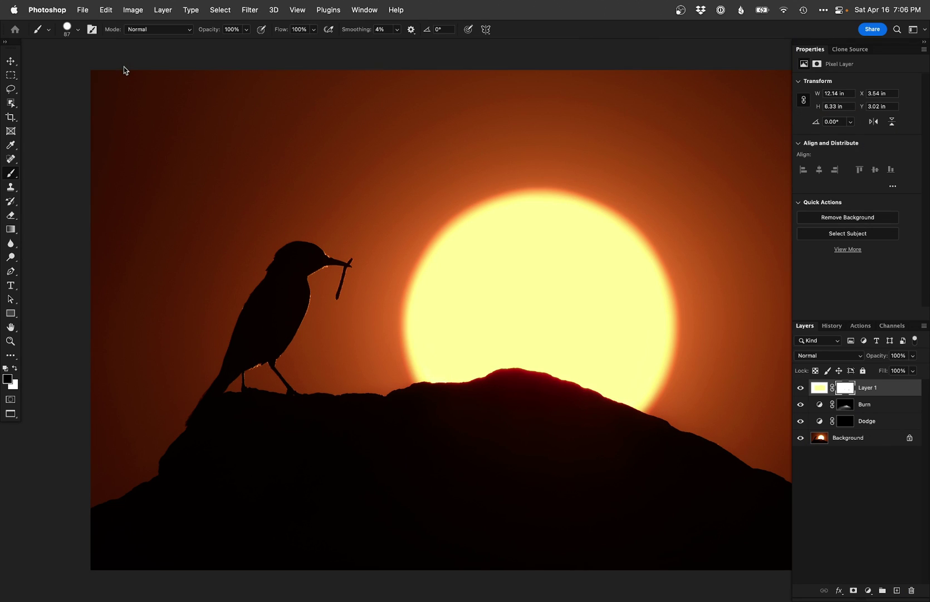
{"action": "scroll", "coordinate": [345, 253], "scroll_direction": "right", "scroll_amount": 2}
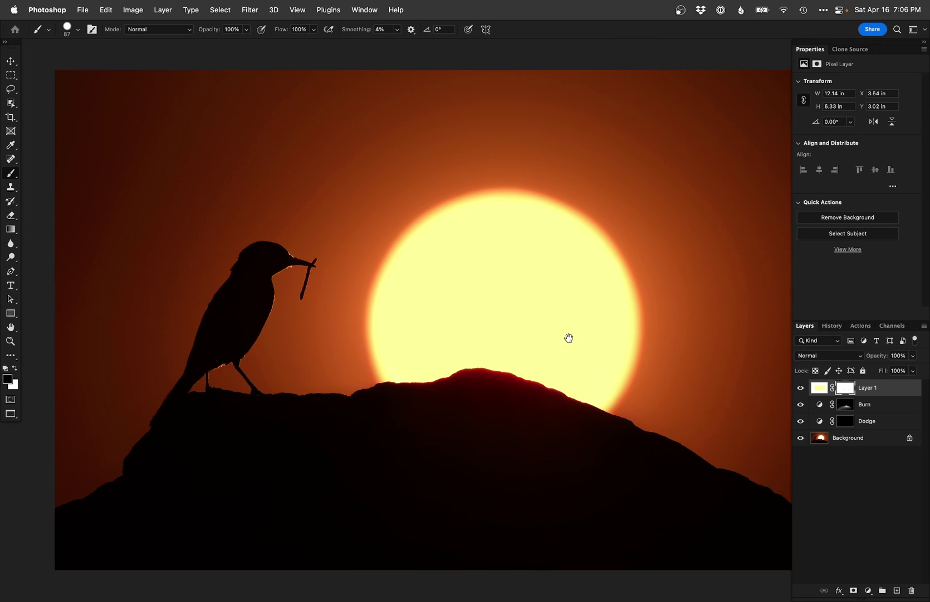
{"action": "key", "text": "F2"}
{"action": "scroll", "coordinate": [338, 311], "scroll_direction": "down", "scroll_amount": 2}
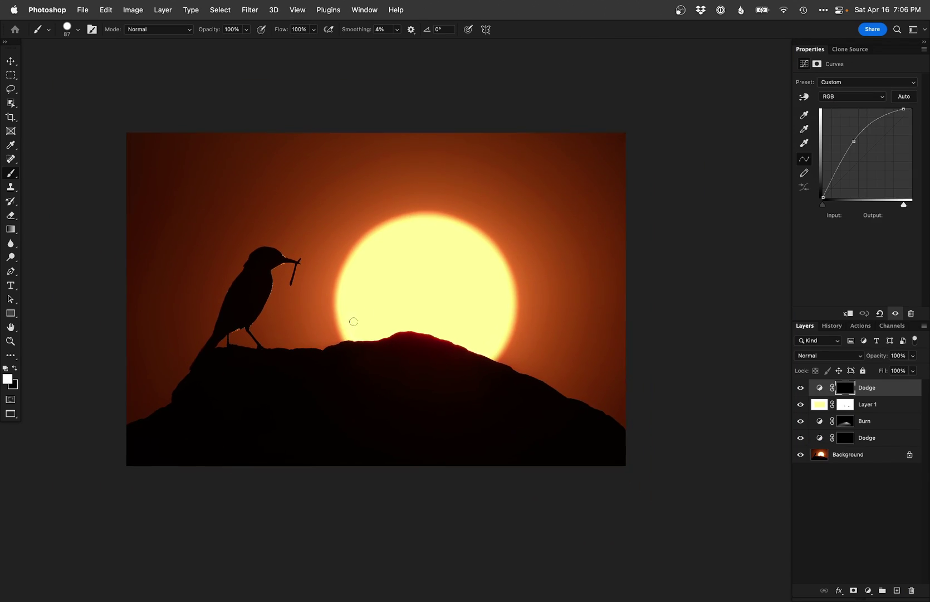
{"action": "key", "text": "super+alt+g"}
- Brighten the center of the yellow sun with a large soft white brush on the clipped Dodge layer's mask
{"action": "right_click", "coordinate": [384, 280]}
{"action": "left_click", "coordinate": [409, 357]}
{"action": "key", "text": "Return"}
{"action": "left_click_drag", "start_coordinate": [413, 337], "coordinate": [450, 338]}
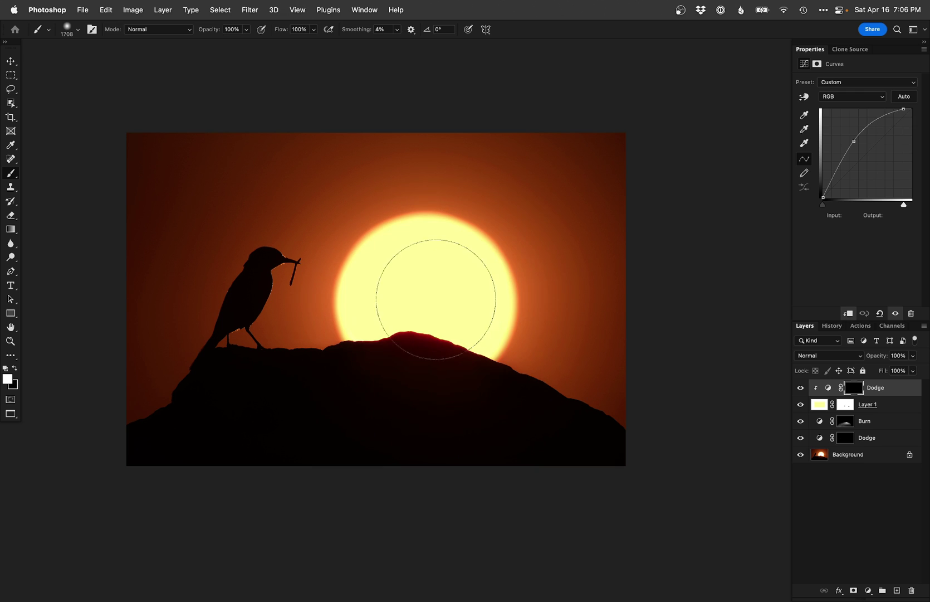
{"action": "mouse_move", "coordinate": [419, 304]}
{"action": "left_mouse_down"}
{"action": "mouse_move", "coordinate": [426, 291]}
{"action": "mouse_move", "coordinate": [424, 339]}
{"action": "left_mouse_up"}
{"action": "left_click_drag", "start_coordinate": [529, 384], "coordinate": [501, 385]}
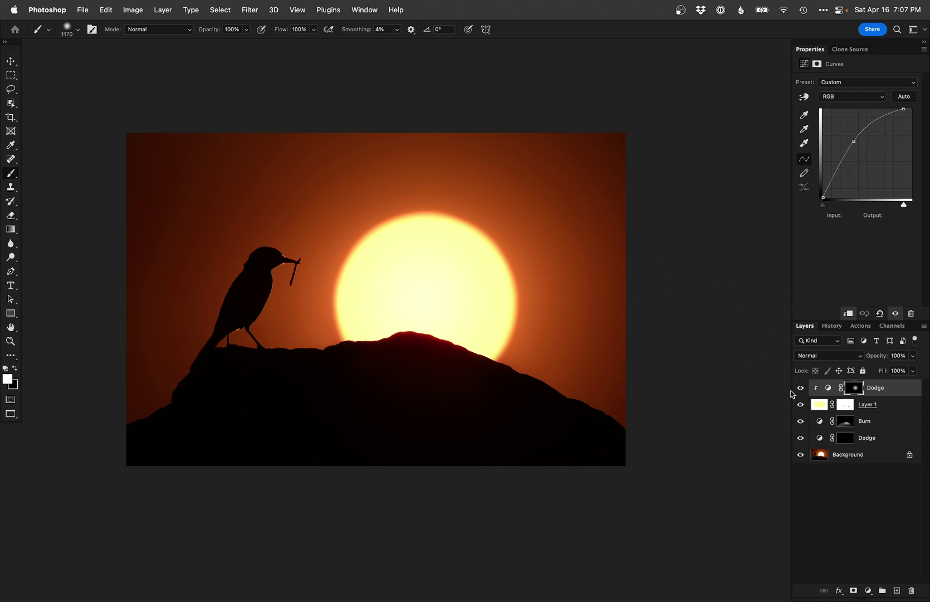
- Compare the sun with the clipped Dodge layer hidden and shown
{"action": "left_click", "coordinate": [801, 388]}
{"action": "left_click", "coordinate": [800, 388]}
{"action": "key", "text": "super+minus"}
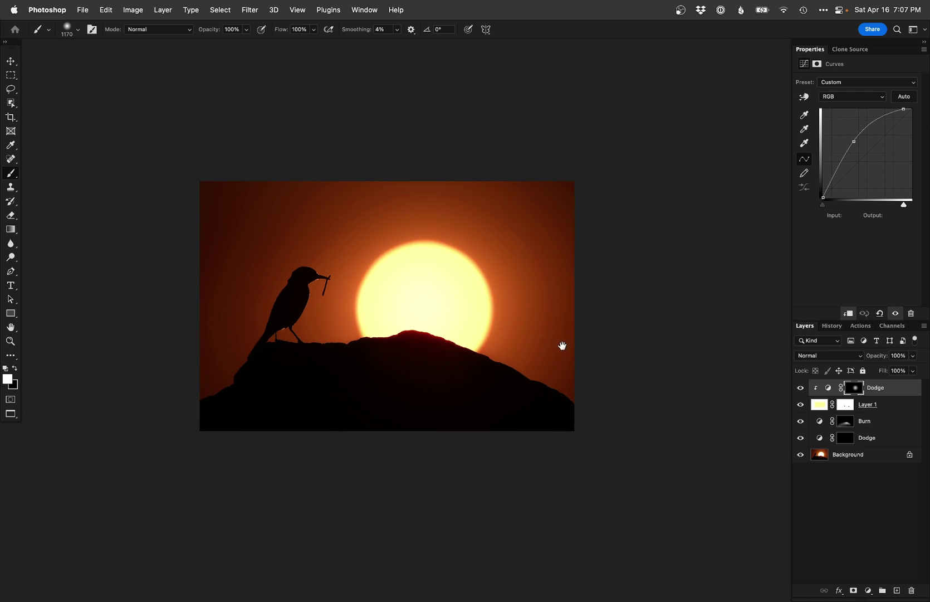
- Compare the photo with and without Layer 1, leave the layer hidden, and inspect the sun's original white center and rim
{"action": "left_click", "coordinate": [800, 405]}
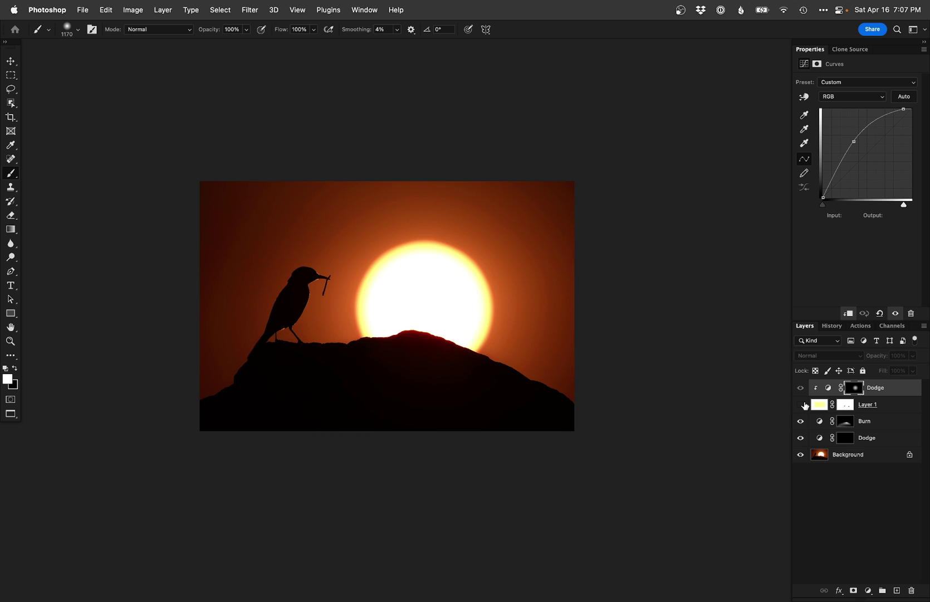
{"action": "left_click", "coordinate": [802, 405]}
{"action": "left_click", "coordinate": [805, 405]}
{"action": "scroll", "coordinate": [465, 271], "scroll_direction": "up", "scroll_amount": 3}
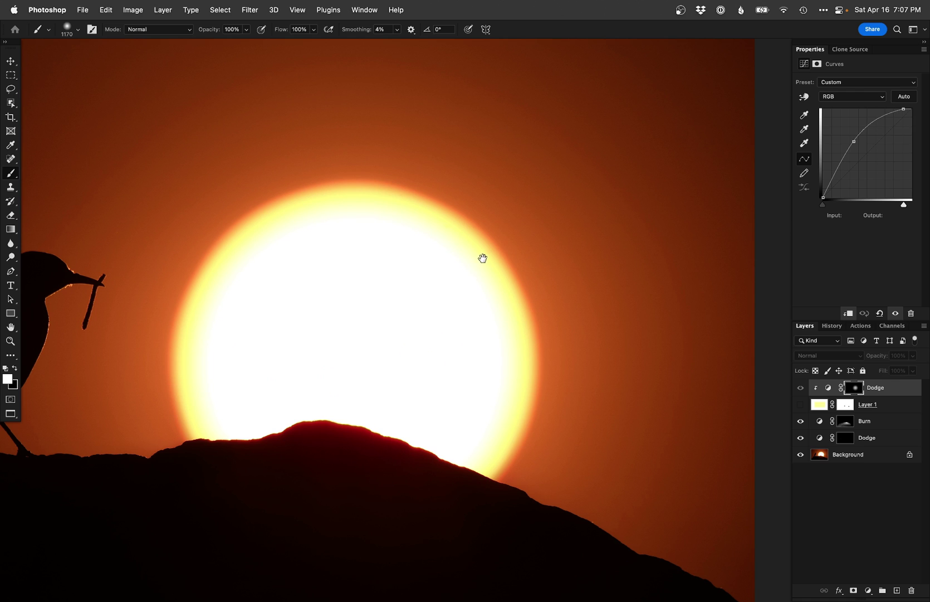
{"action": "scroll", "coordinate": [482, 258], "scroll_direction": "up", "scroll_amount": 2}
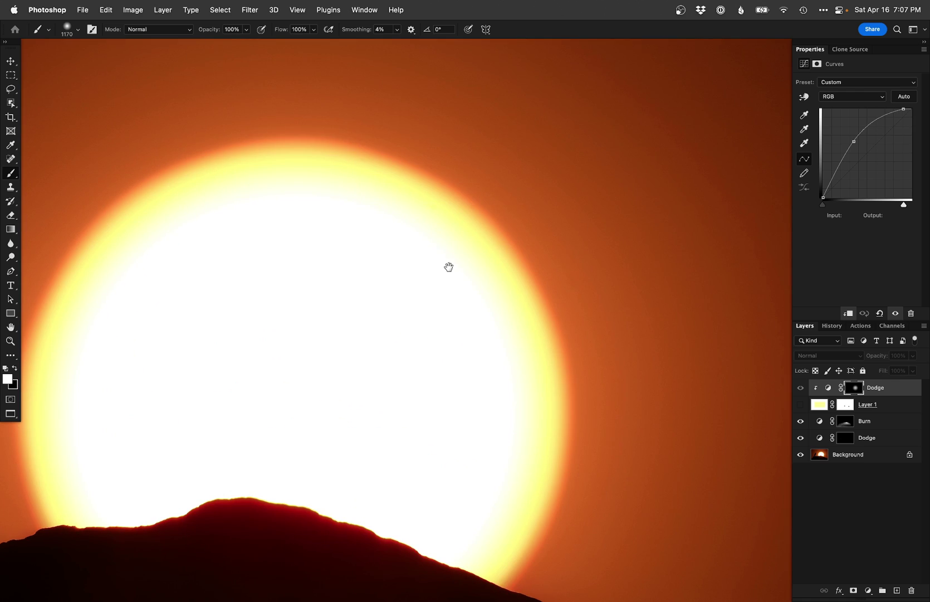
{"action": "key", "text": "super+0"}
{"action": "scroll", "coordinate": [549, 382], "scroll_direction": "right", "scroll_amount": 5}
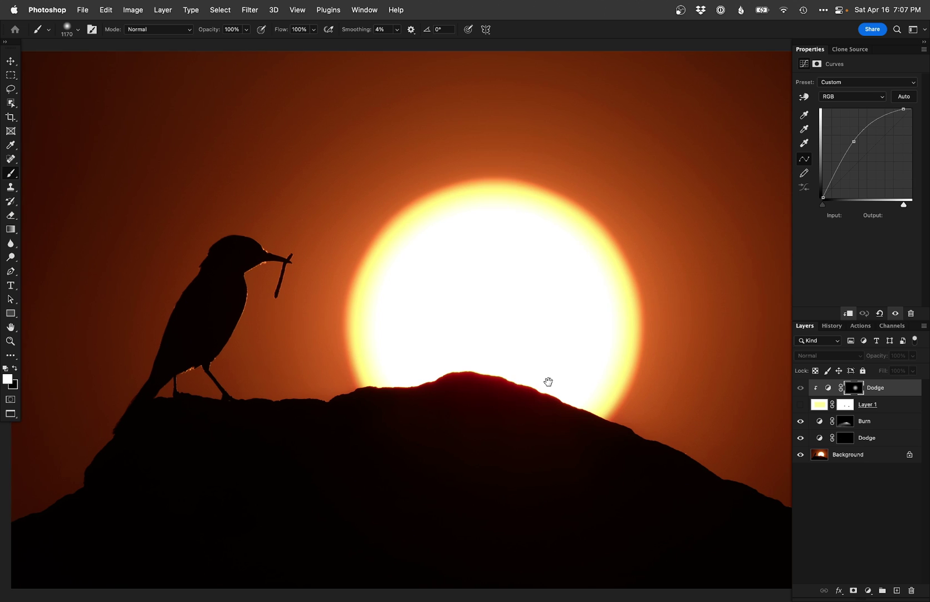
- Switch to Lightroom Classic, try lowering the original photo's Exposure to -1.95, and undo the change
{"action": "key", "text": "super+Tab"}
{"action": "key", "text": "d"}
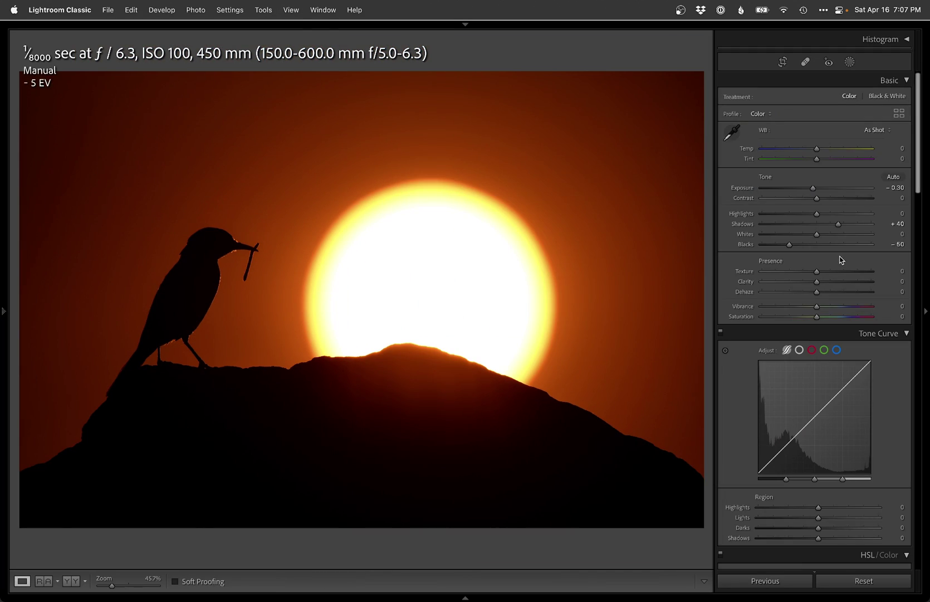
{"action": "left_click_drag", "start_coordinate": [816, 188], "coordinate": [795, 190]}
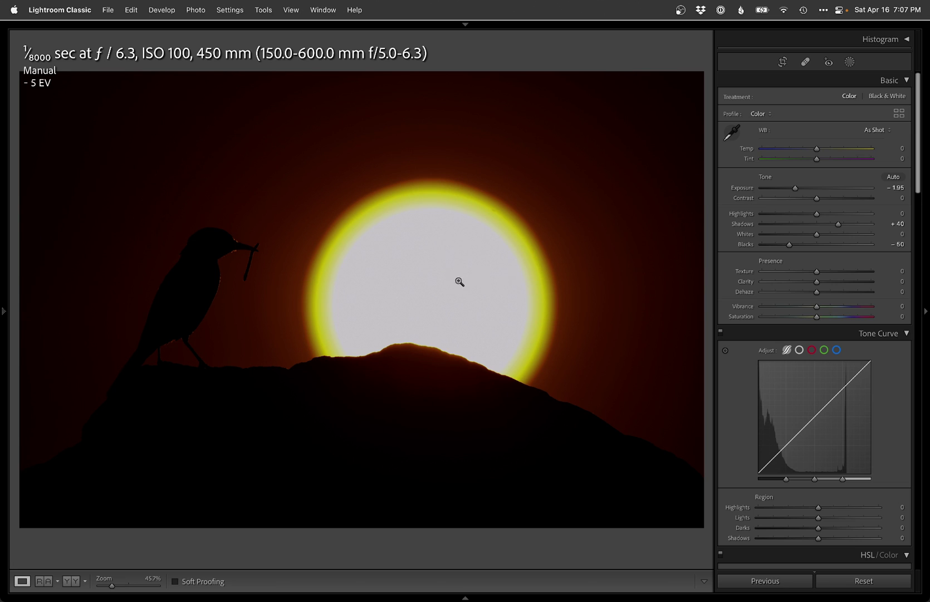
{"action": "key", "text": "super+z"}
- Try reducing the original photo's Highlights to -100 and to -77, undoing each change
{"action": "left_click_drag", "start_coordinate": [777, 214], "coordinate": [759, 216]}
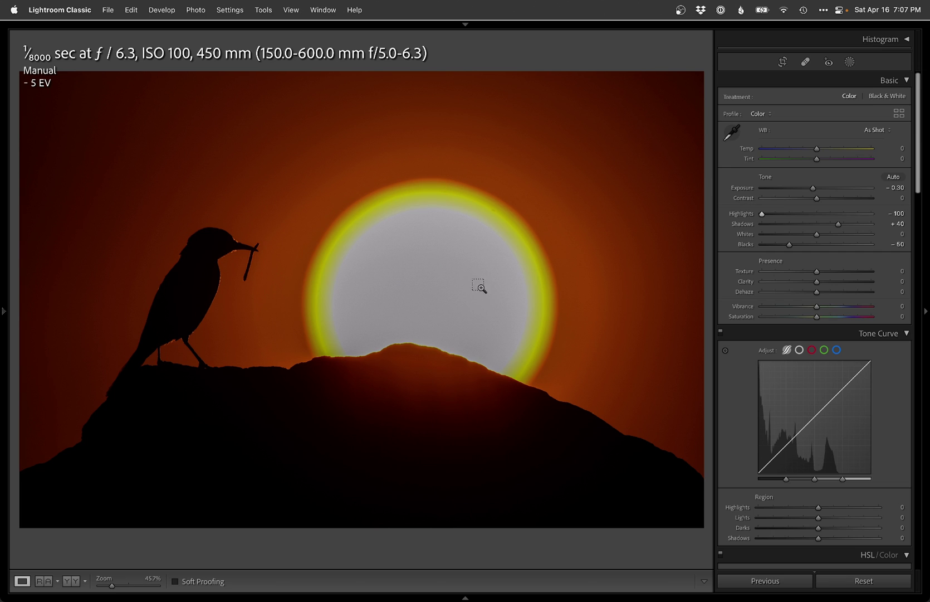
{"action": "key", "text": "super+z"}
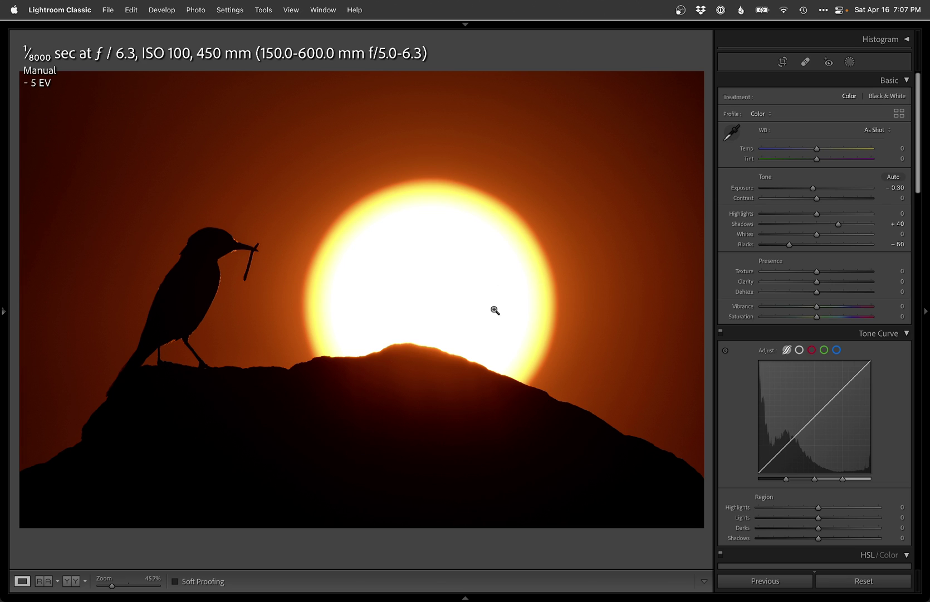
{"action": "left_click", "coordinate": [776, 214]}
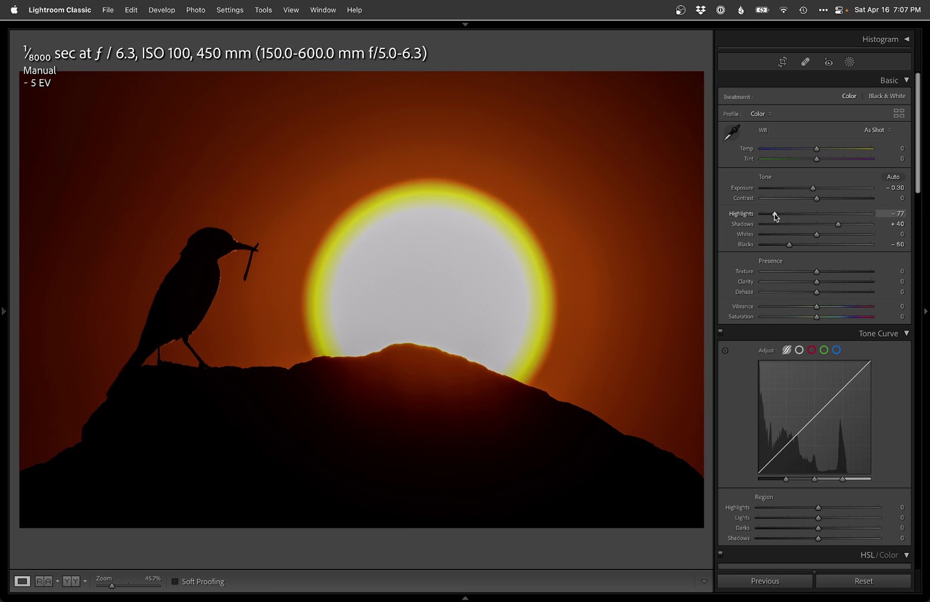
{"action": "key", "text": "cmd+z"}
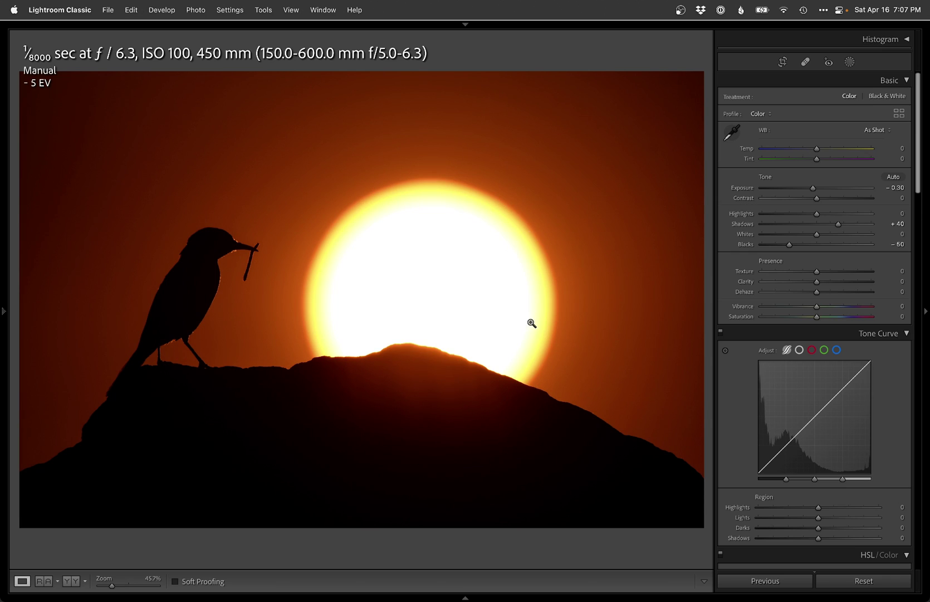
- Return to Photoshop, show Layer 1 with its clipped Dodge layer again, and view the whole photo
{"action": "key", "text": "super+Tab"}
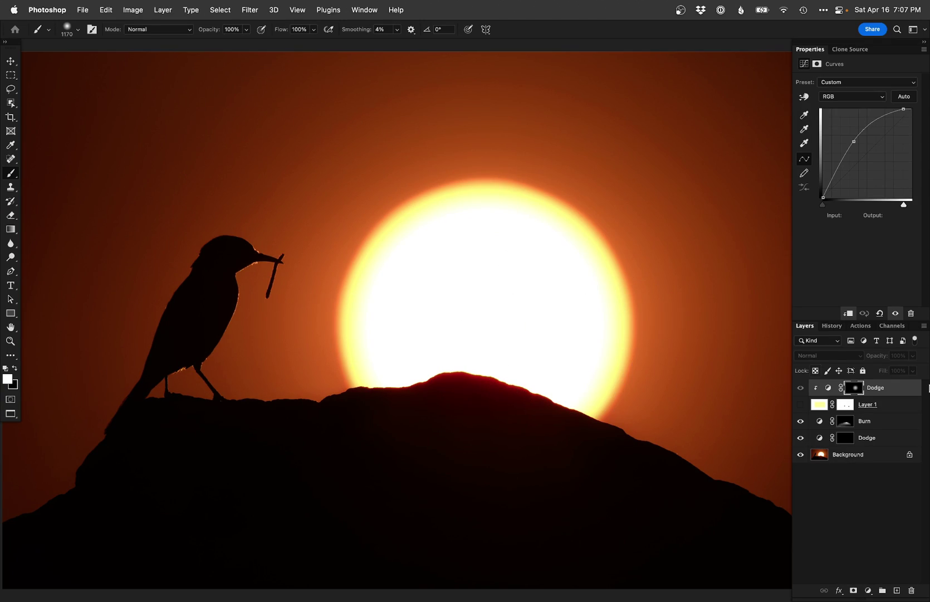
{"action": "left_click", "coordinate": [800, 405]}
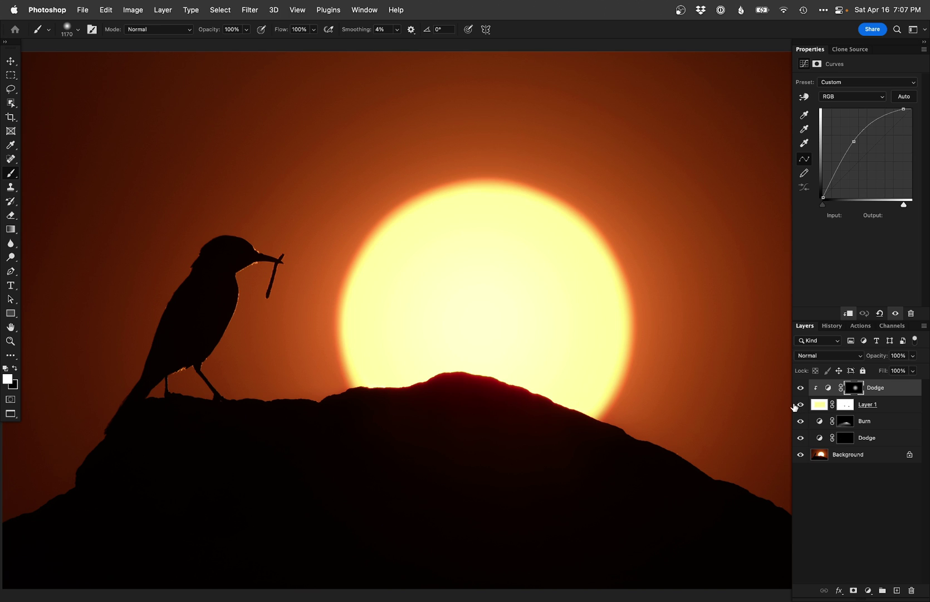
{"action": "left_click", "coordinate": [625, 405], "text": "alt"}
{"action": "left_click", "coordinate": [602, 401], "text": "alt"}
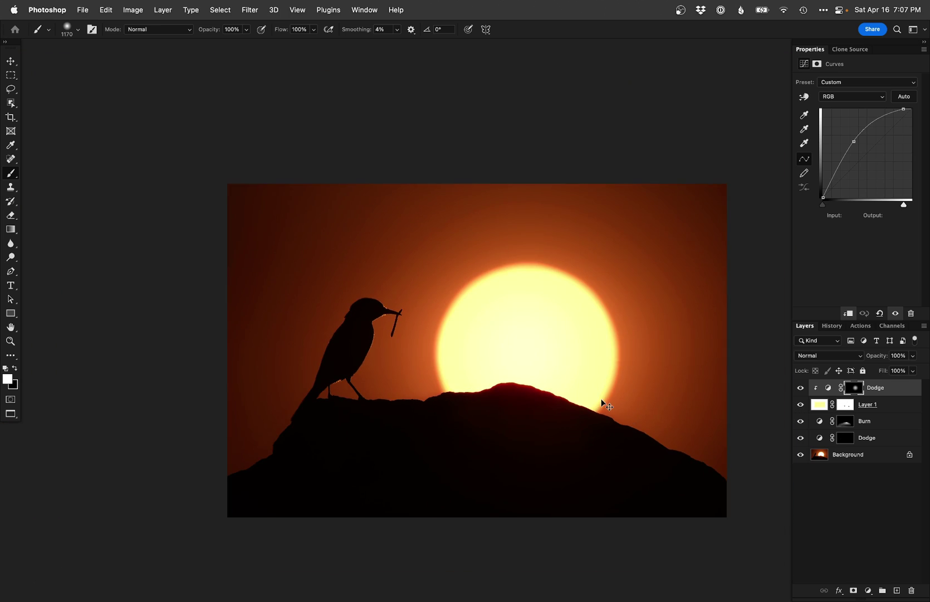
- Switch to Lightroom Classic, open the original silhouette photo enlarged from the Library grid, and return to Photoshop
{"action": "key", "text": "super+s"}
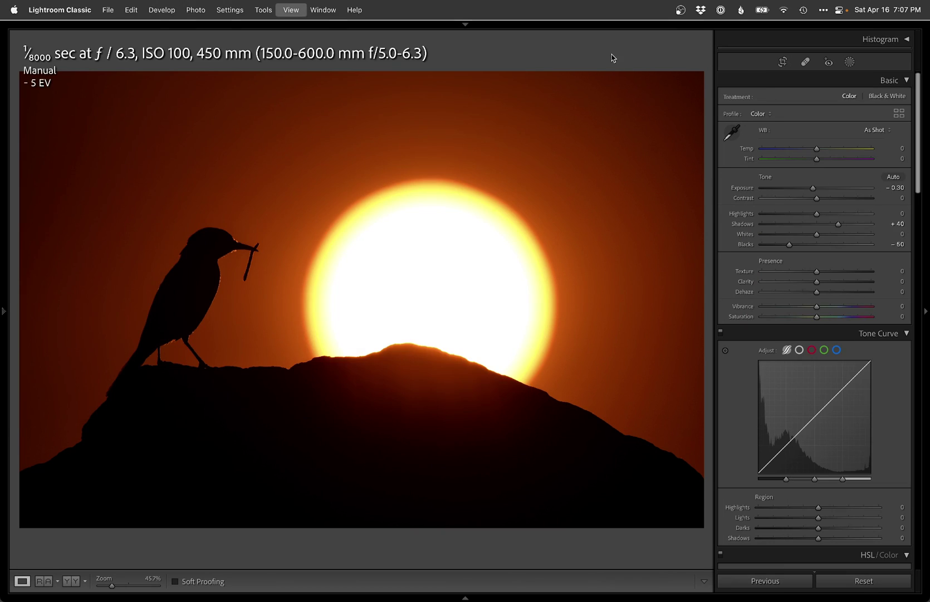
{"action": "key", "text": "g"}
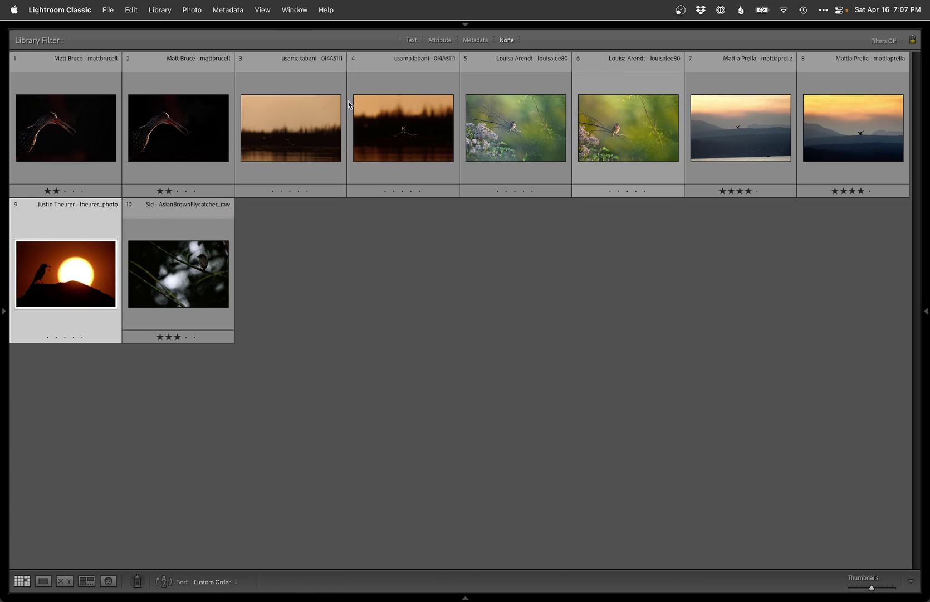
{"action": "double_click", "coordinate": [75, 272]}
{"action": "key", "text": "super+Tab"}
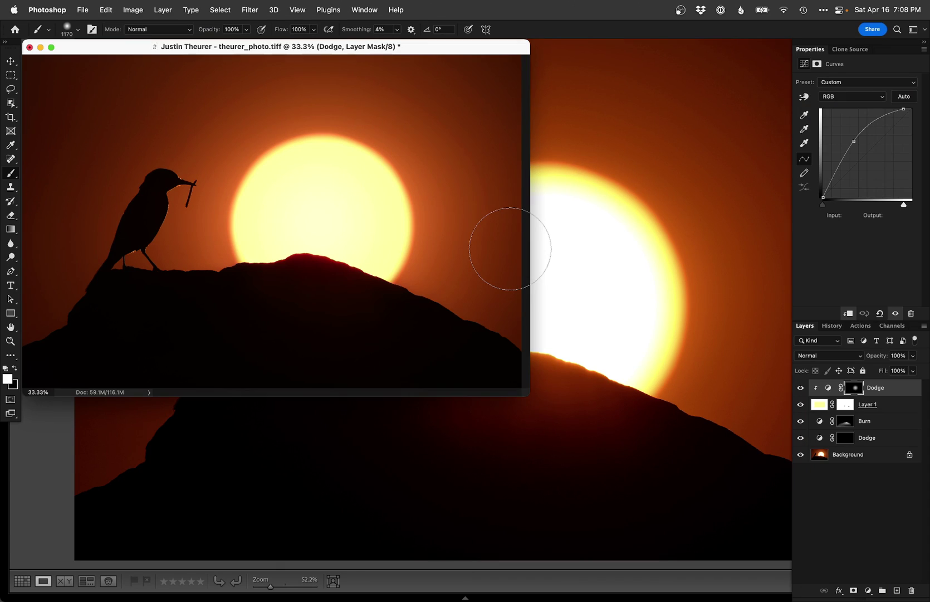
- Save the layered edit over the original TIFF with no image compression and ZIP layer compression
{"action": "key", "text": "super+s"}
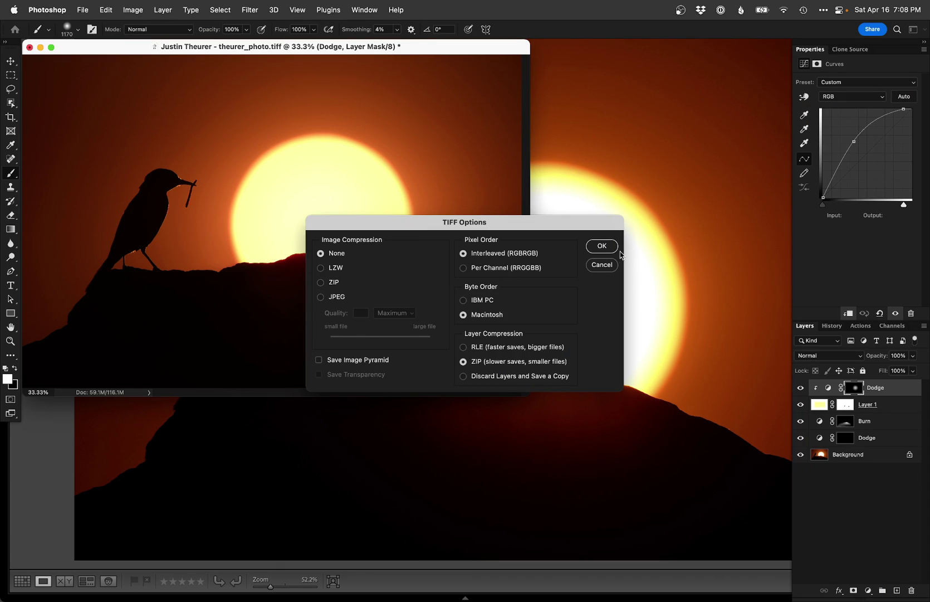
{"action": "left_click", "coordinate": [602, 247]}
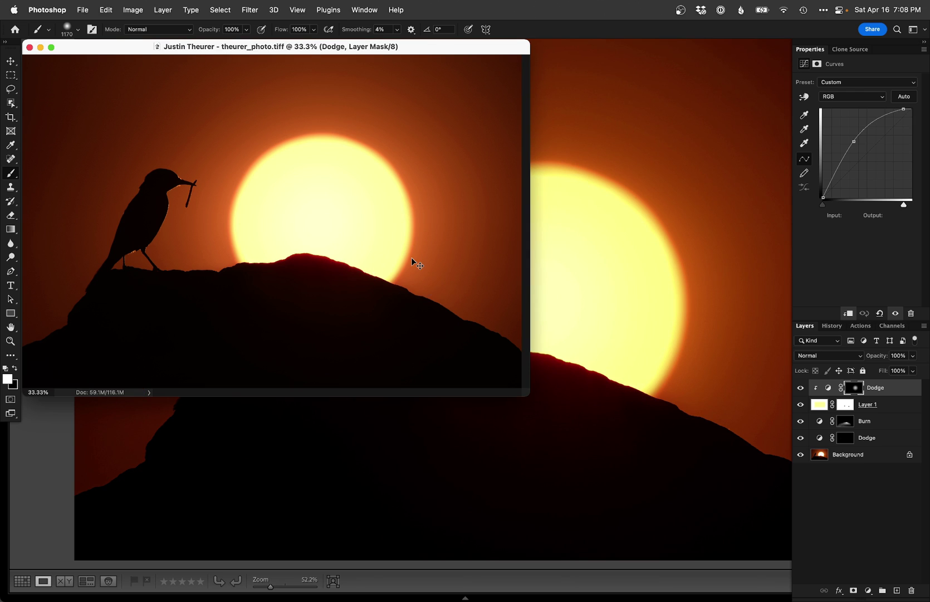
{"action": "left_click", "coordinate": [412, 262]}
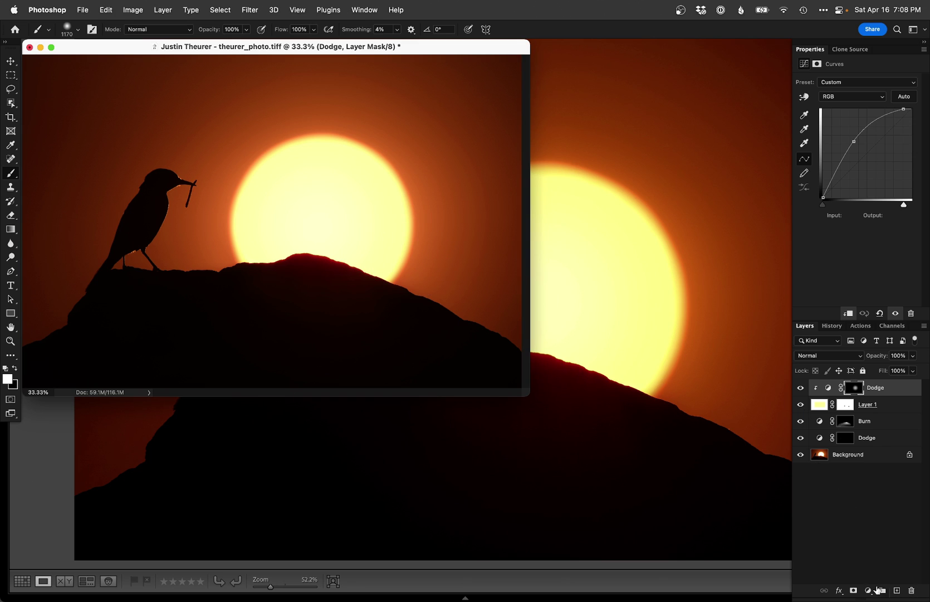
- Undo the accidental new layer and take a History snapshot of the finished edit
{"action": "left_click", "coordinate": [898, 591]}
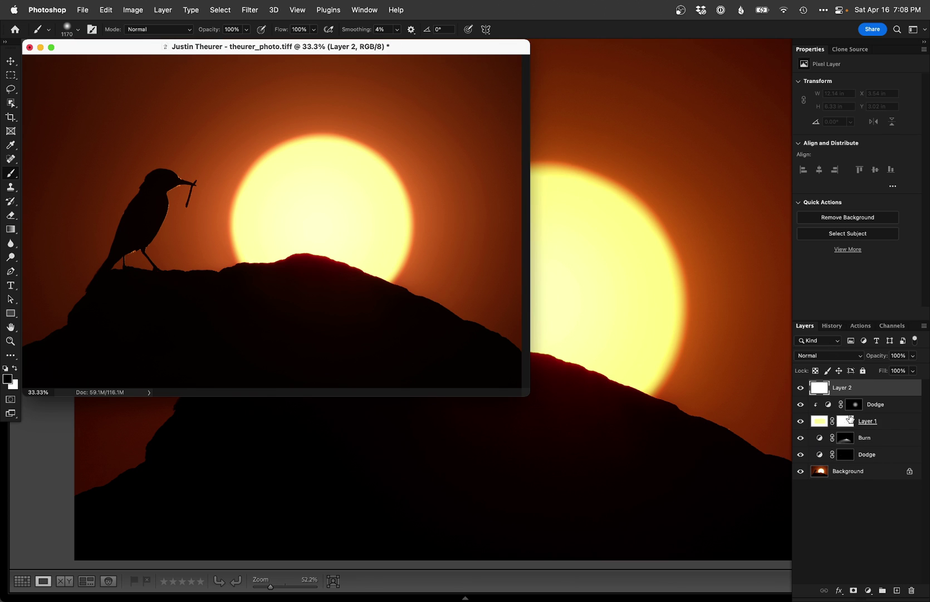
{"action": "key", "text": "super+z"}
{"action": "left_click", "coordinate": [830, 328]}
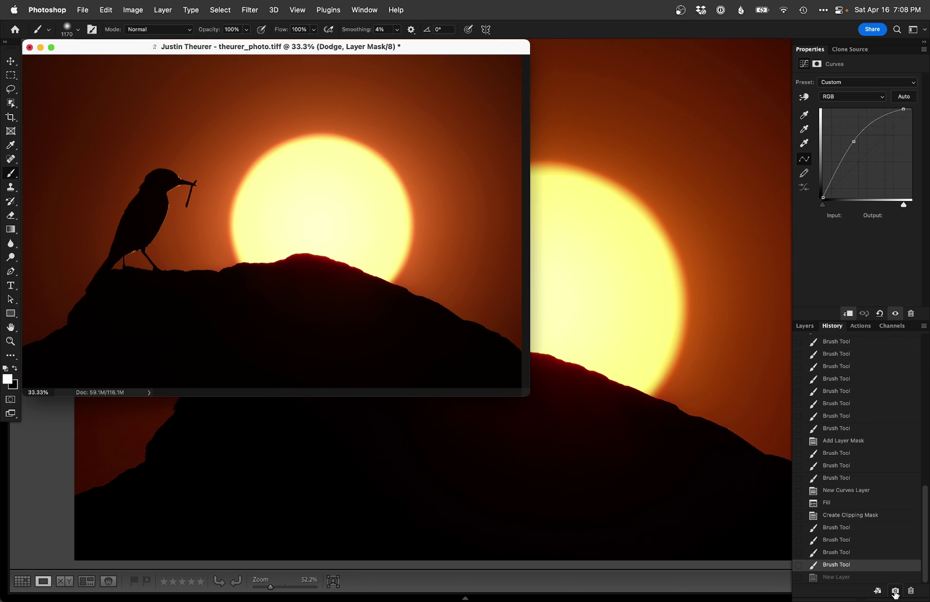
{"action": "left_click", "coordinate": [896, 592]}
- Revert the document to its original opened state in the history, and restore the edited version from the snapshot
{"action": "scroll", "coordinate": [858, 401], "scroll_direction": "up", "scroll_amount": 10}
{"action": "left_click", "coordinate": [855, 341]}
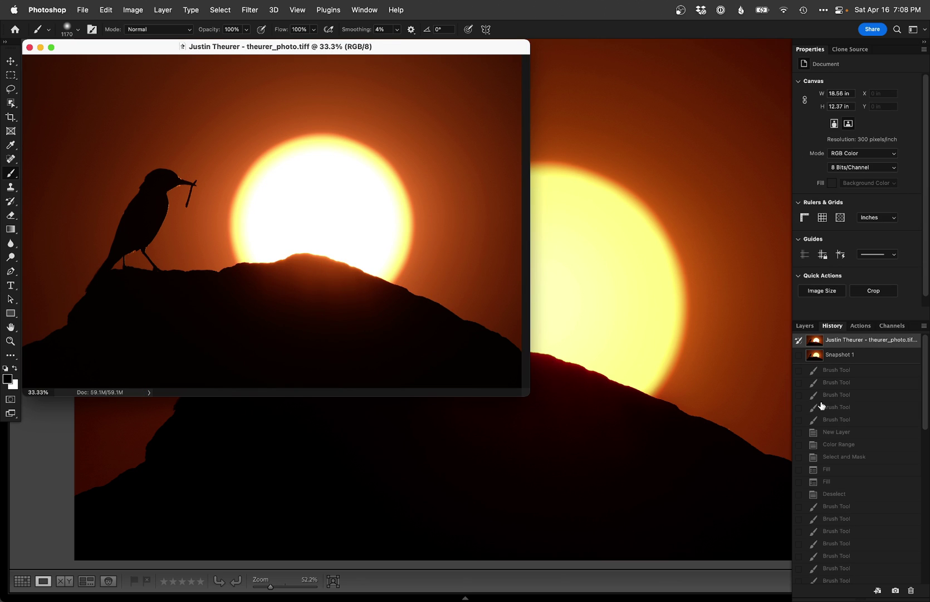
{"action": "left_click", "coordinate": [842, 355]}
- Save the edit as a separate TIFF with 2 appended to the original file name, accepting the TIFF options
{"action": "key", "text": "super+shift+s"}
{"action": "key", "text": "Right"}
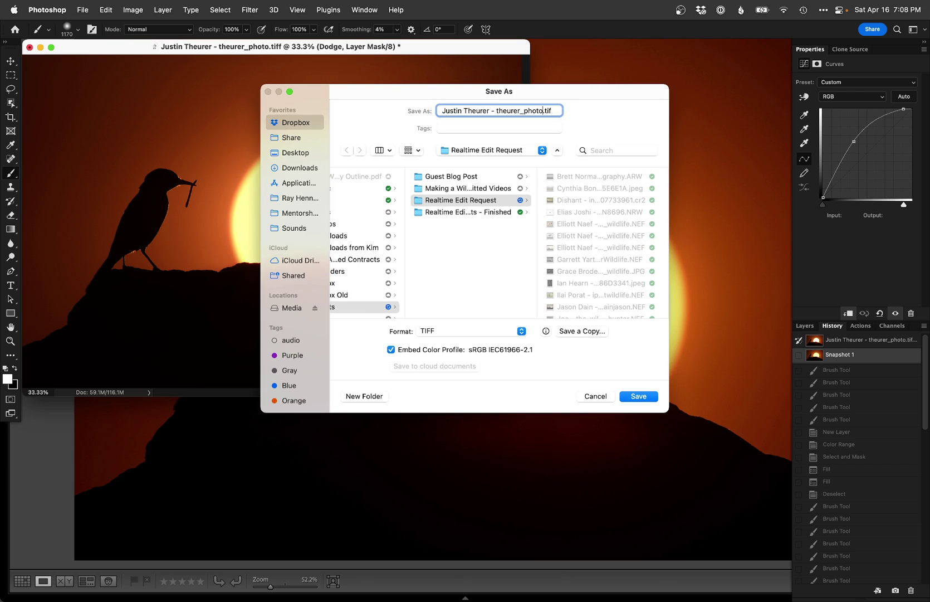
{"action": "key", "text": "Return"}
{"action": "key", "text": "Return"}
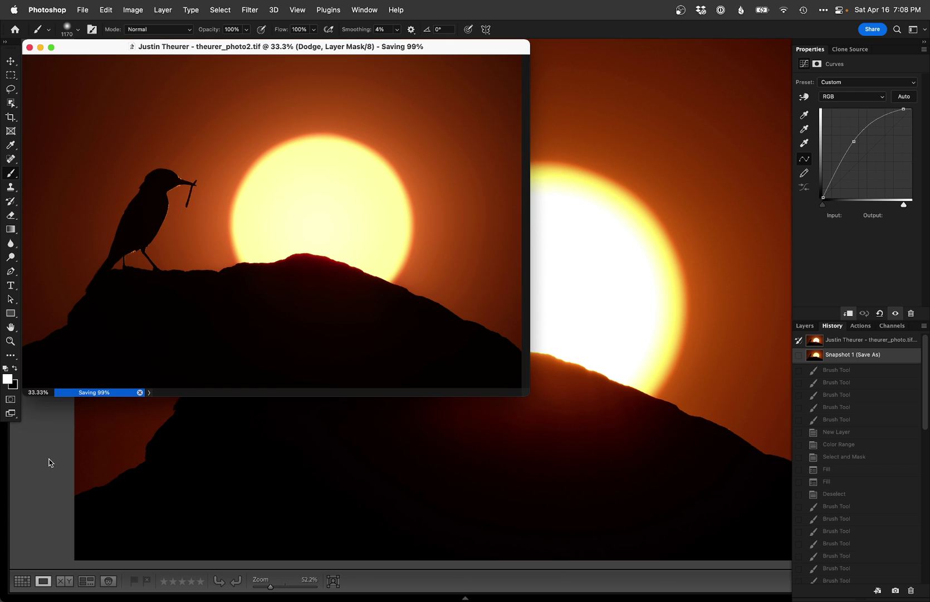
- Switch to Safari and look through the courses on the Online Workshops page
{"action": "key", "text": "super+Tab"}
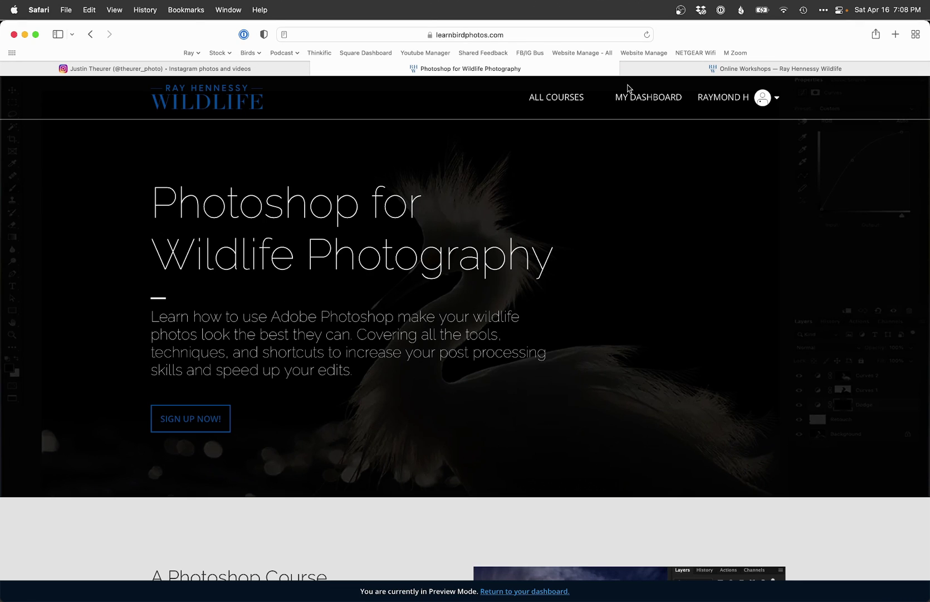
{"action": "left_click", "coordinate": [664, 71]}
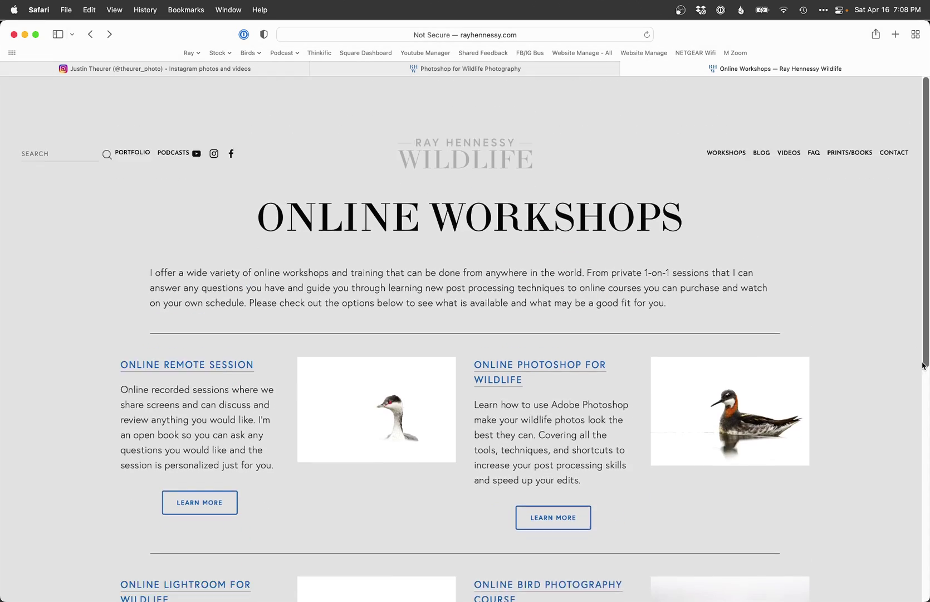
{"action": "mouse_move", "coordinate": [726, 101]}
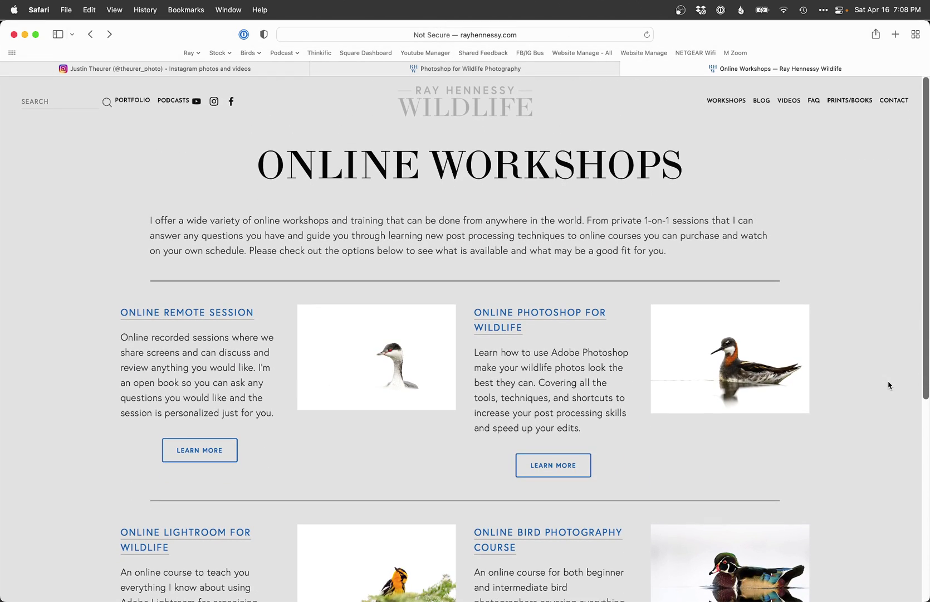
{"action": "scroll", "coordinate": [868, 380], "scroll_direction": "down", "scroll_amount": 5}
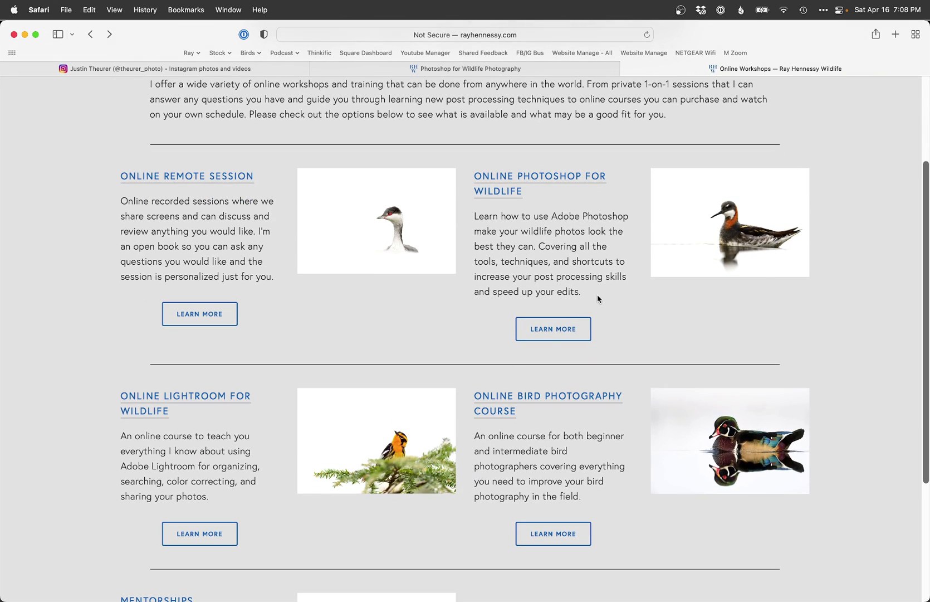
{"action": "mouse_move", "coordinate": [495, 70]}
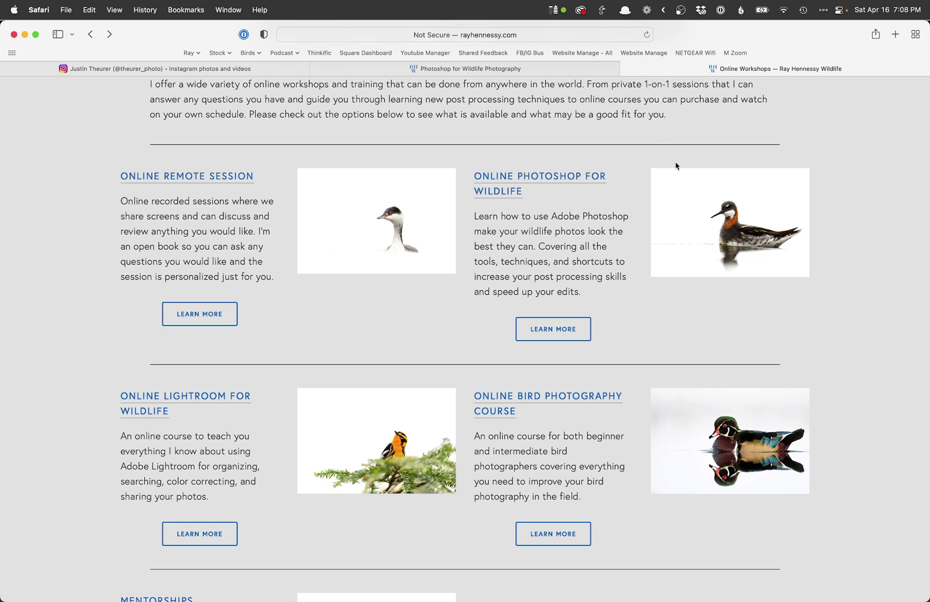
- View the photographer's Instagram profile from its header down to the posts
{"action": "left_click", "coordinate": [227, 69]}
{"action": "key", "text": "super+Tab"}
{"action": "key", "text": "Escape"}
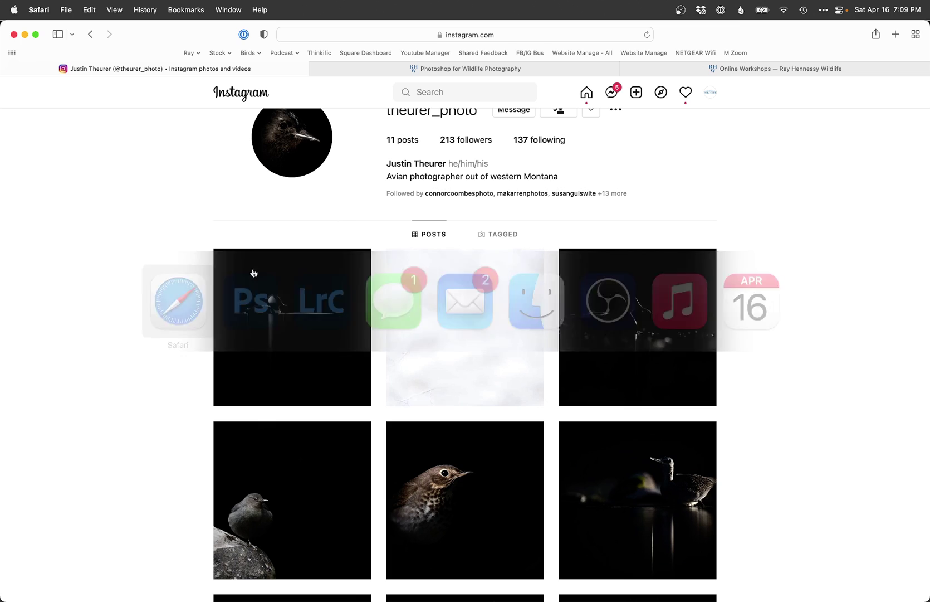
{"action": "scroll", "coordinate": [308, 266], "scroll_direction": "up", "scroll_amount": 1}
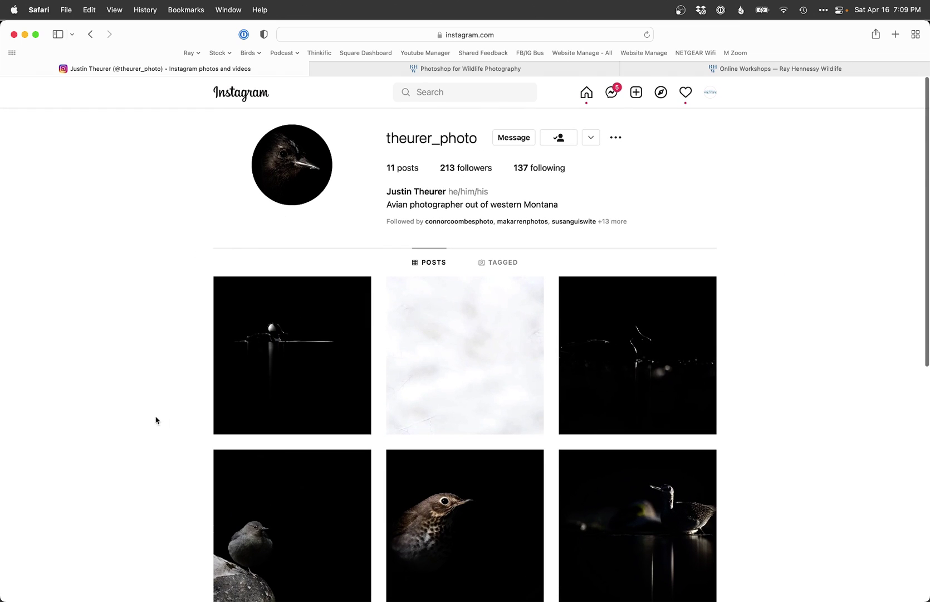
- Switch to Lightroom Classic and import the newly saved TIFF into the catalog without moving it
{"action": "key", "text": "super+Tab"}
{"action": "left_click", "coordinate": [315, 325]}
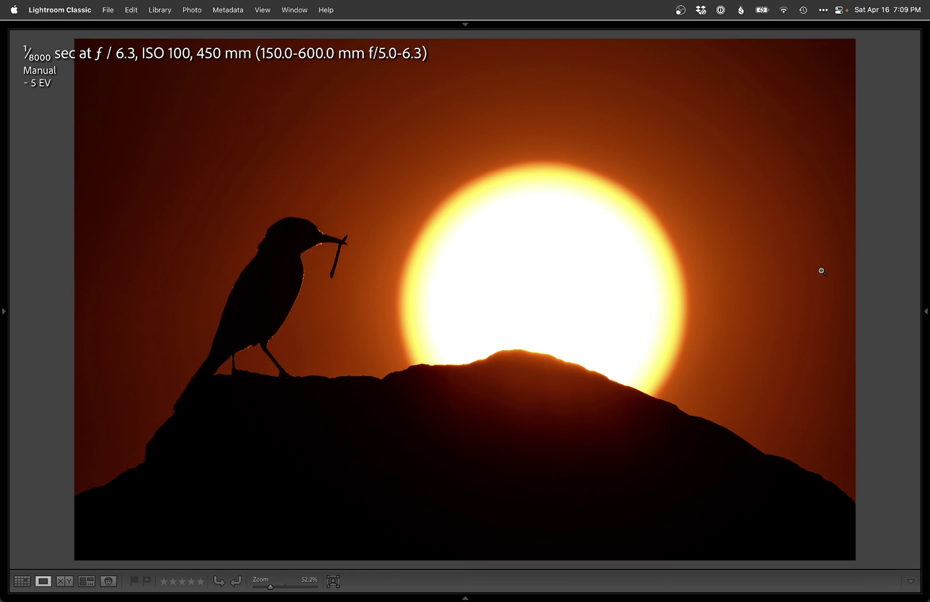
{"action": "key", "text": "g"}
{"action": "key", "text": "super+r"}
{"action": "left_click_drag", "start_coordinate": [453, 475], "coordinate": [148, 461]}
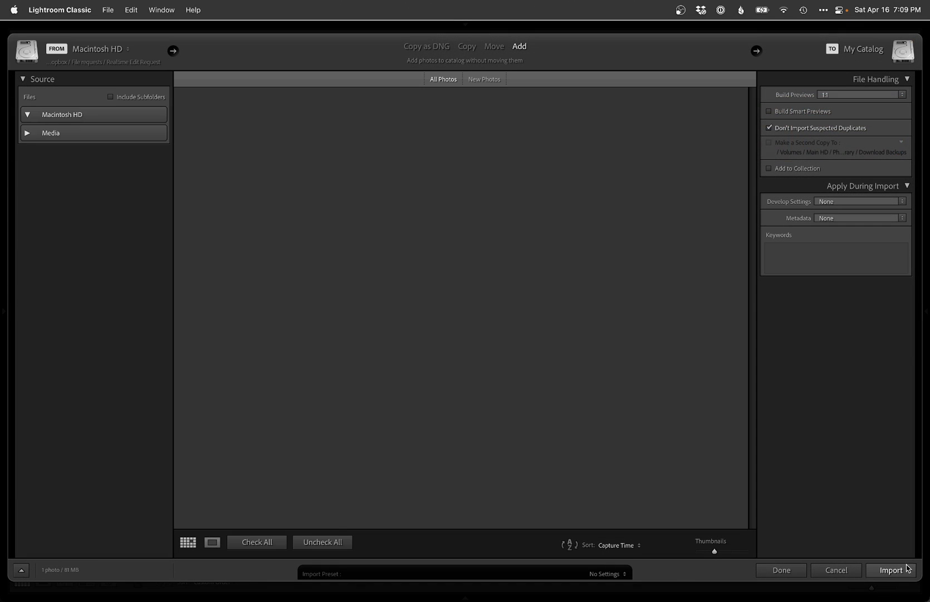
{"action": "left_click", "coordinate": [903, 571]}
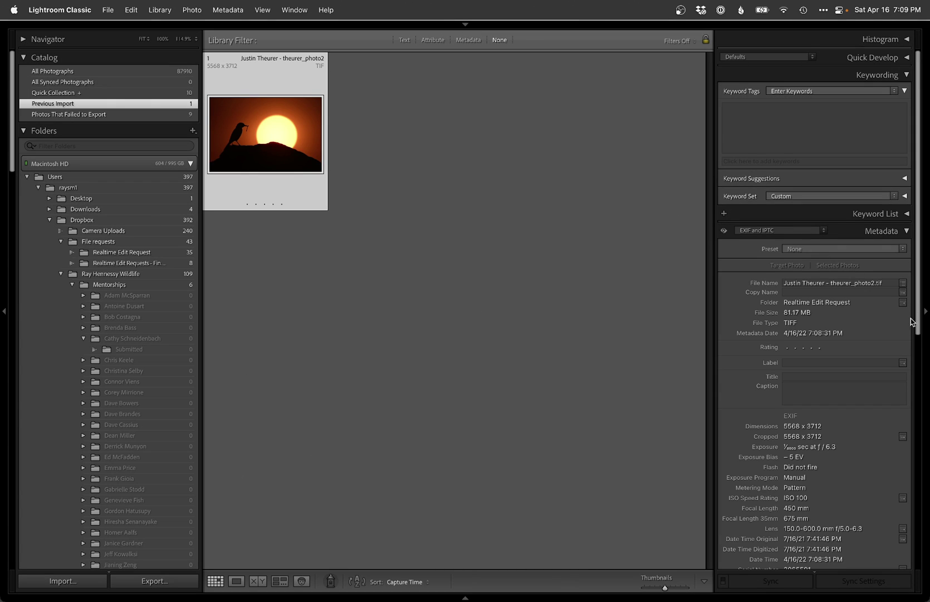
- Go to the imported TIFF's Realtime Edit Request folder and add the photo to the Quick Collection
{"action": "left_click", "coordinate": [903, 303]}
{"action": "key", "text": "Tab"}
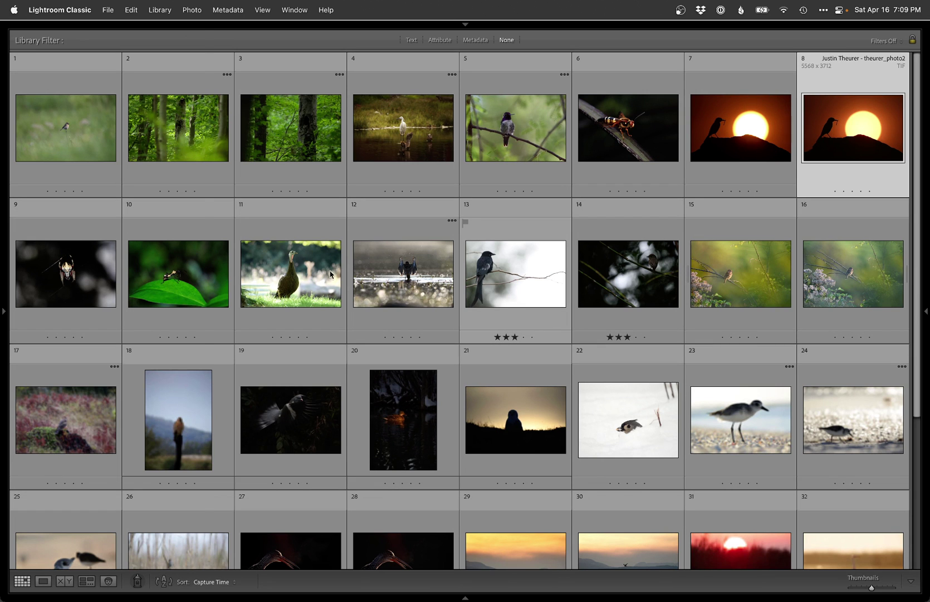
{"action": "key", "text": "Tab"}
{"action": "key", "text": "b"}
{"action": "scroll", "coordinate": [140, 150], "scroll_direction": "up", "scroll_amount": 5}
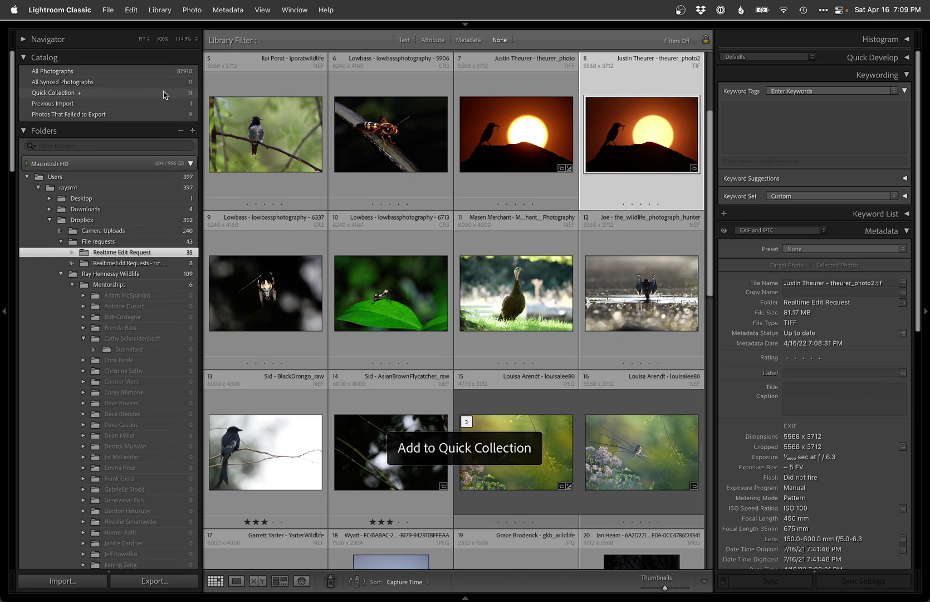
- Open the Quick Collection and place the edited TIFF directly after the original silhouette photo
{"action": "left_click", "coordinate": [162, 94]}
{"action": "key", "text": "Tab"}
{"action": "left_click_drag", "start_coordinate": [248, 291], "coordinate": [147, 275]}
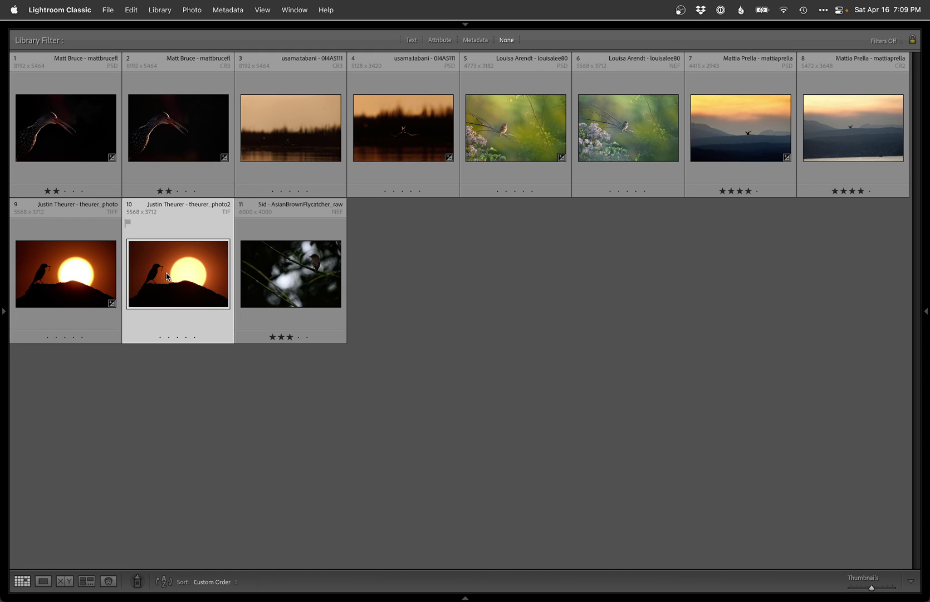
- Open the edited silhouette photo enlarged and inspect the bird and sun at 100%
{"action": "double_click", "coordinate": [165, 274]}
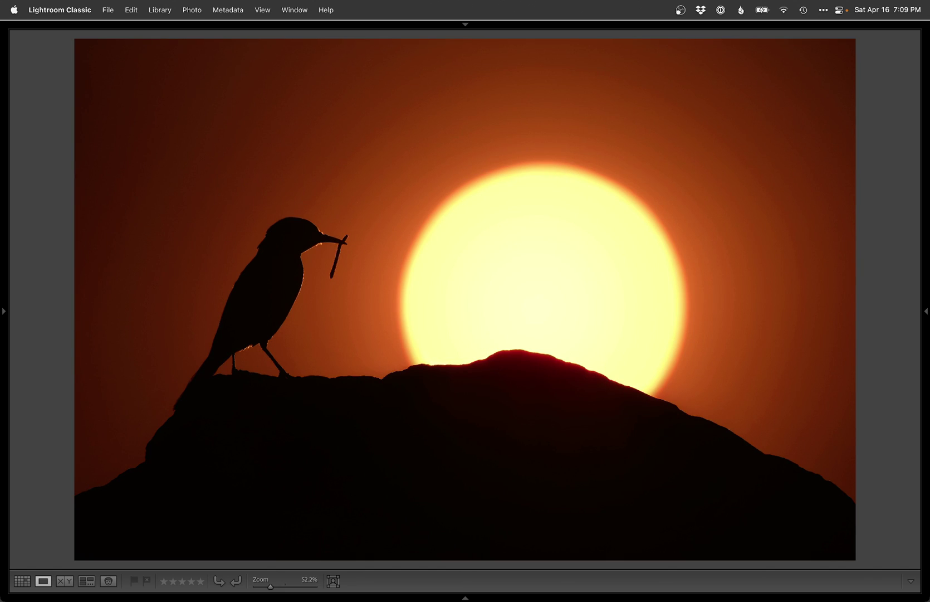
{"action": "left_click", "coordinate": [377, 255]}
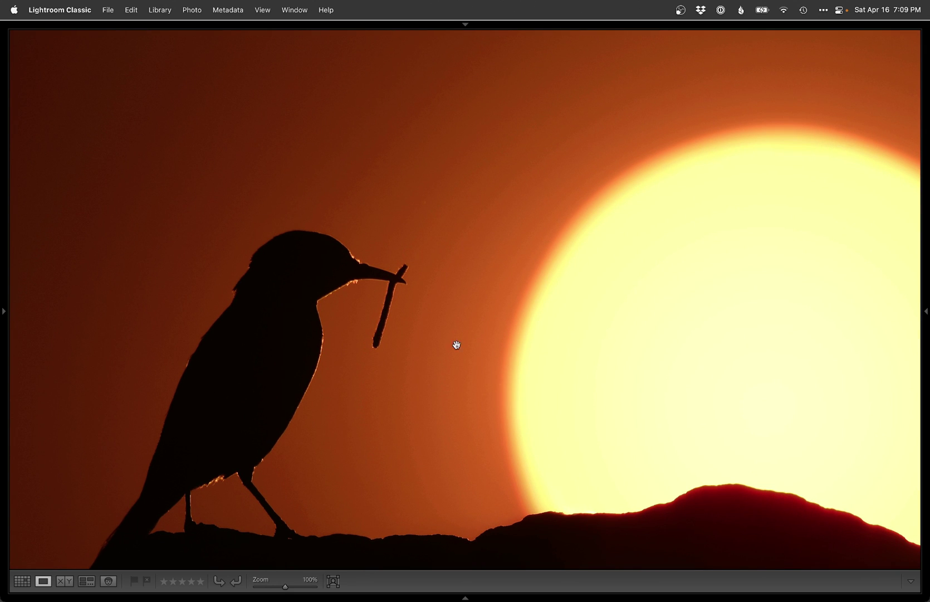
- Return to the Quick Collection grid and view the whole edited silhouette TIFF enlarged in Loupe view
{"action": "left_click", "coordinate": [493, 390]}
{"action": "key", "text": "g"}
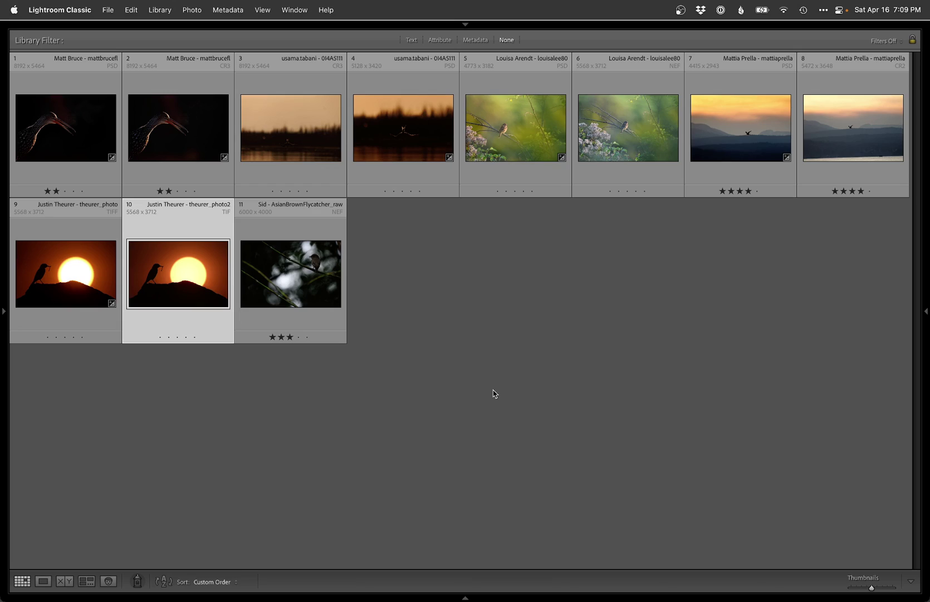
{"action": "double_click", "coordinate": [188, 259]}
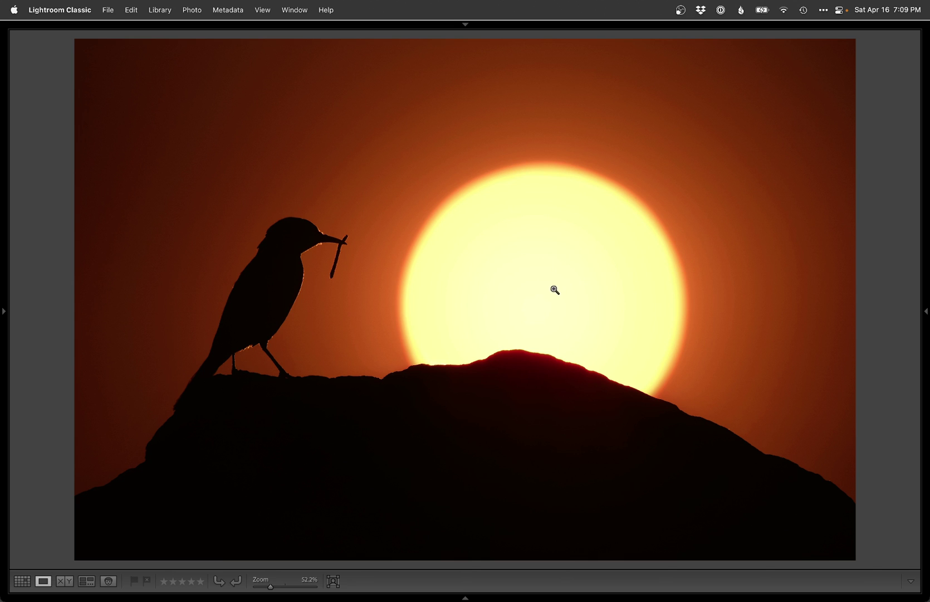
{"action": "key", "text": "super+e"}
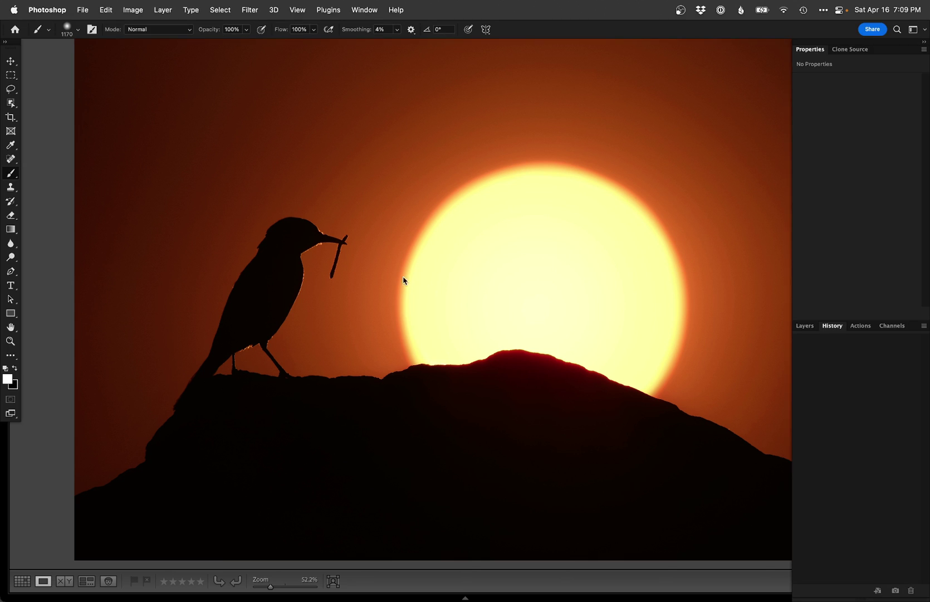
{"action": "left_click", "coordinate": [60, 247]}
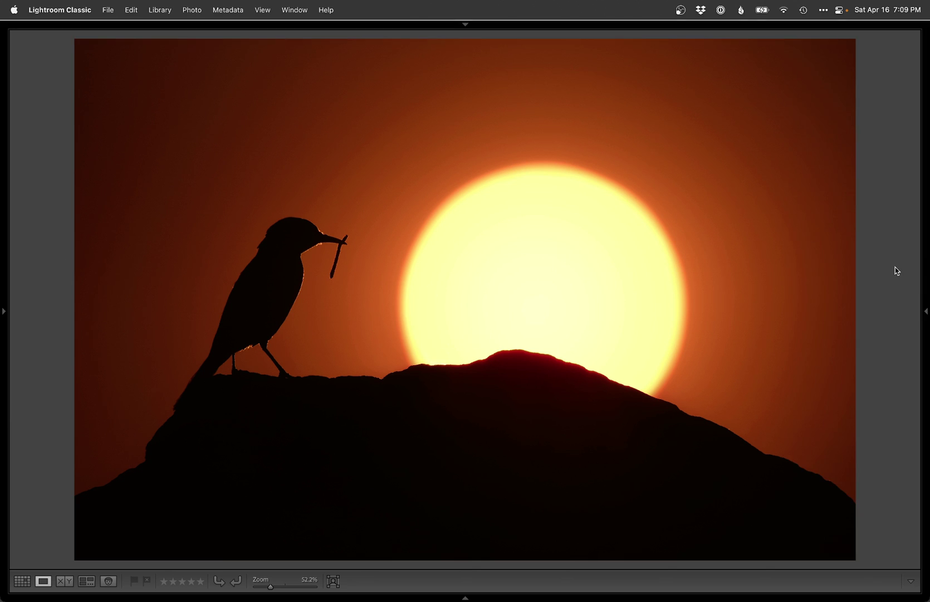
{"action": "key", "text": "g"}
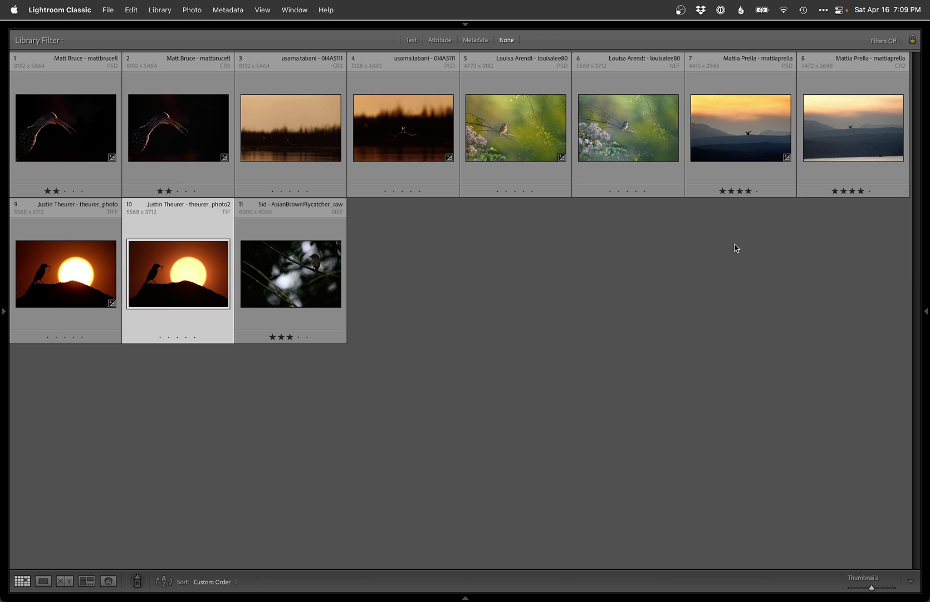
{"action": "key", "text": "e"}
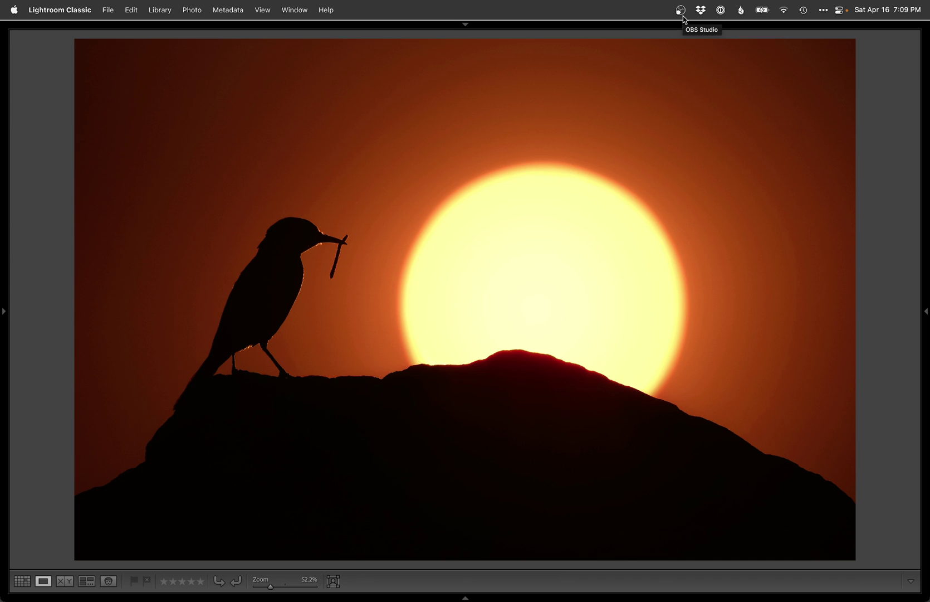
- Switch to Safari and open the Realtime Edits videos page from the Online Workshops website
{"action": "key", "text": "super+Tab"}
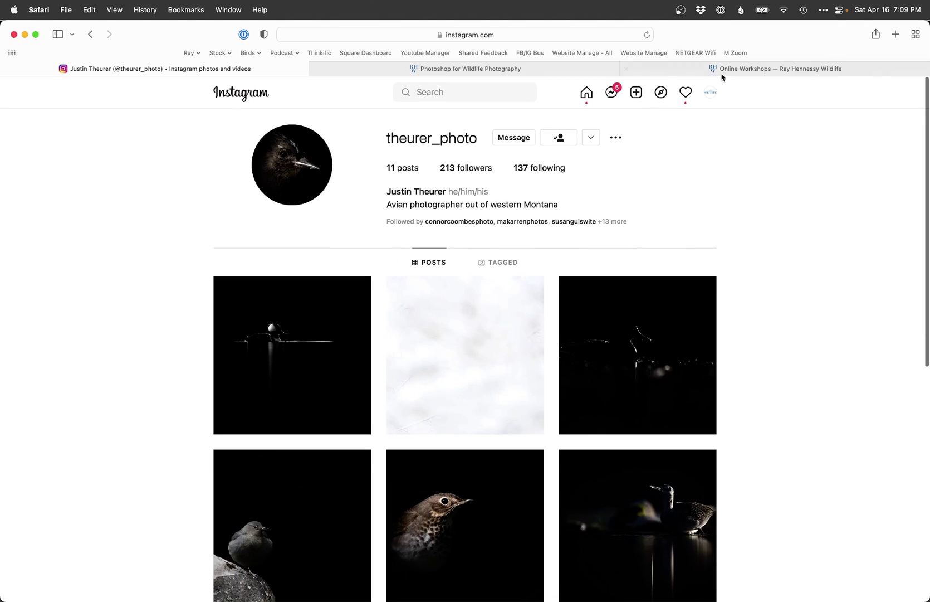
{"action": "left_click", "coordinate": [721, 70]}
{"action": "scroll", "coordinate": [726, 99], "scroll_direction": "up", "scroll_amount": 5}
{"action": "mouse_move", "coordinate": [796, 106]}
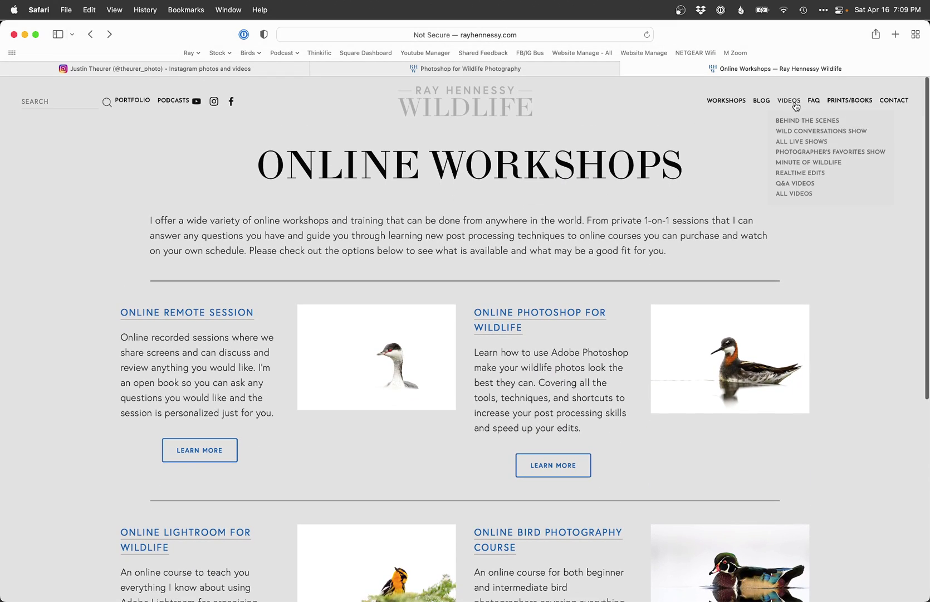
{"action": "left_click", "coordinate": [804, 176]}
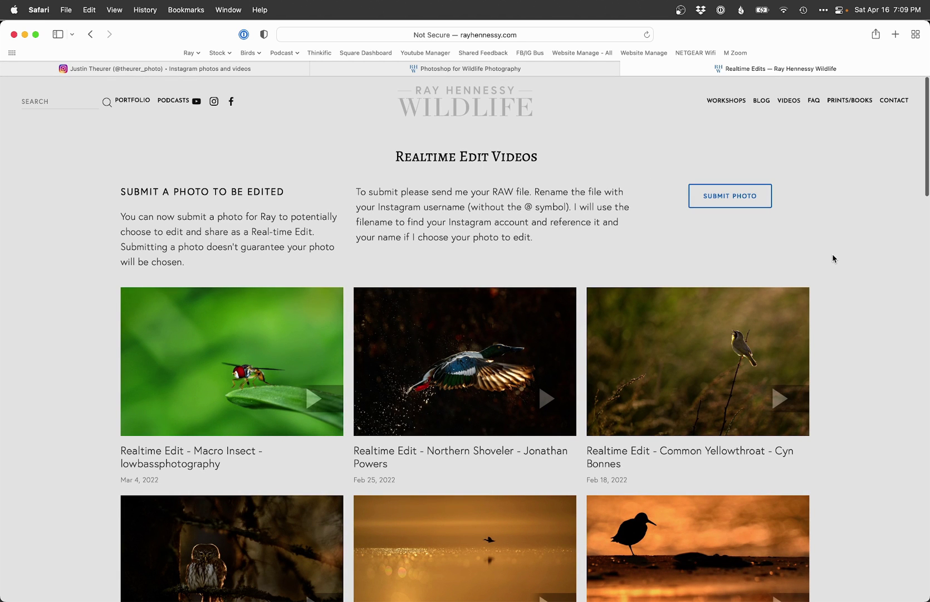
{"action": "left_click", "coordinate": [680, 9]}
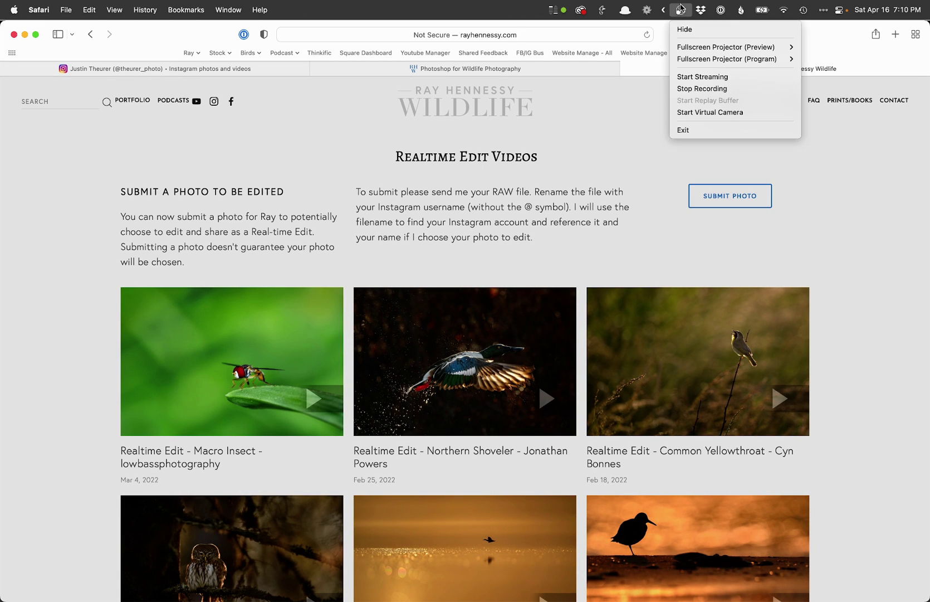